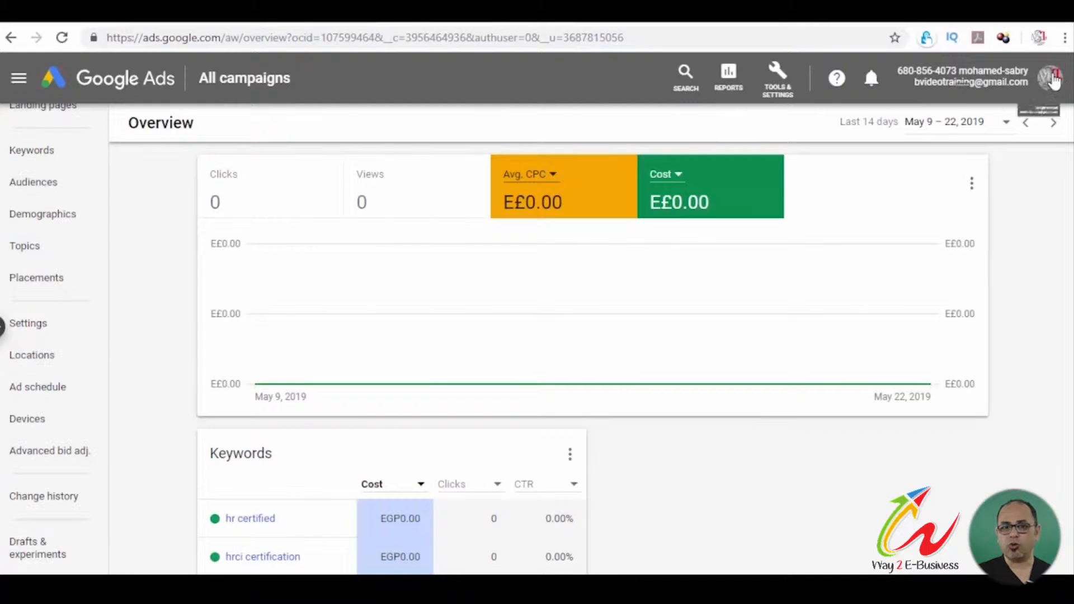
# Open the Google account's payment methods, view the form for adding a credit or debit card, and return to the Google Ads overview
pyautogui.click(1057, 78)
pyautogui.click(906, 155)
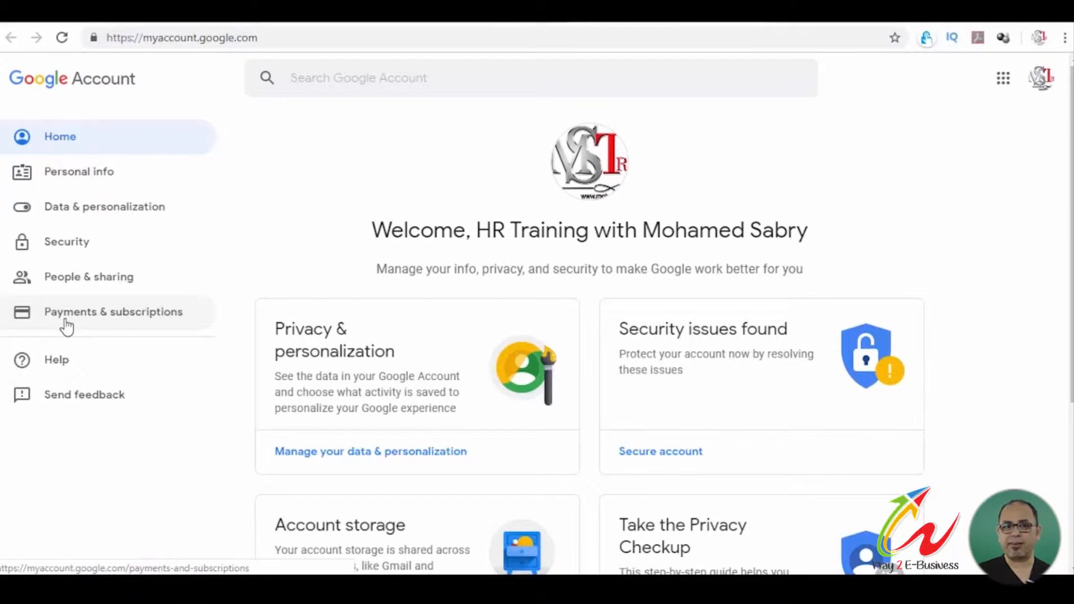
pyautogui.click(115, 313)
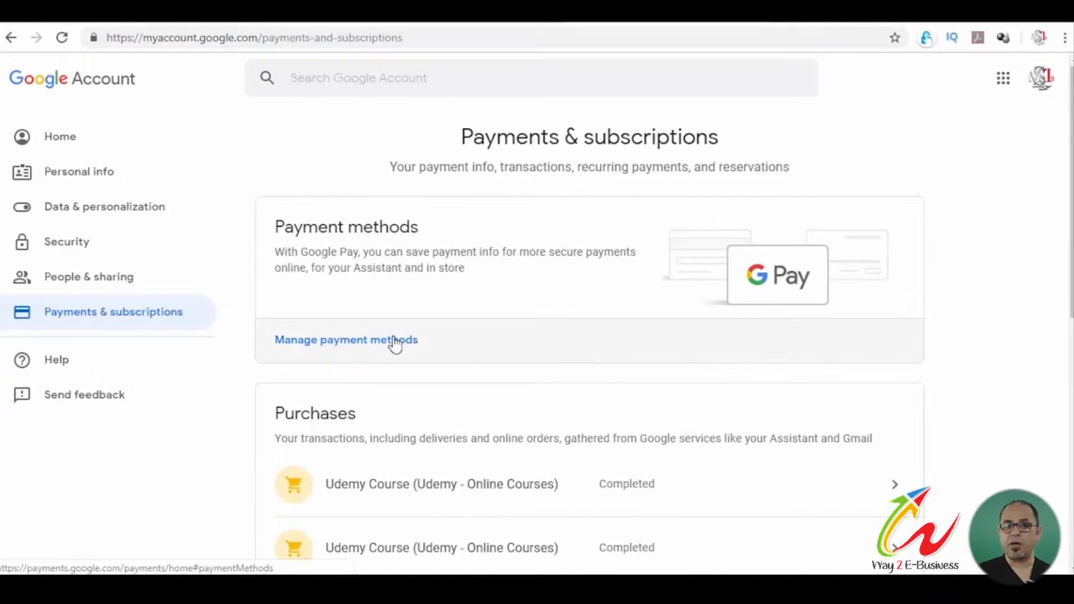
pyautogui.click(434, 358)
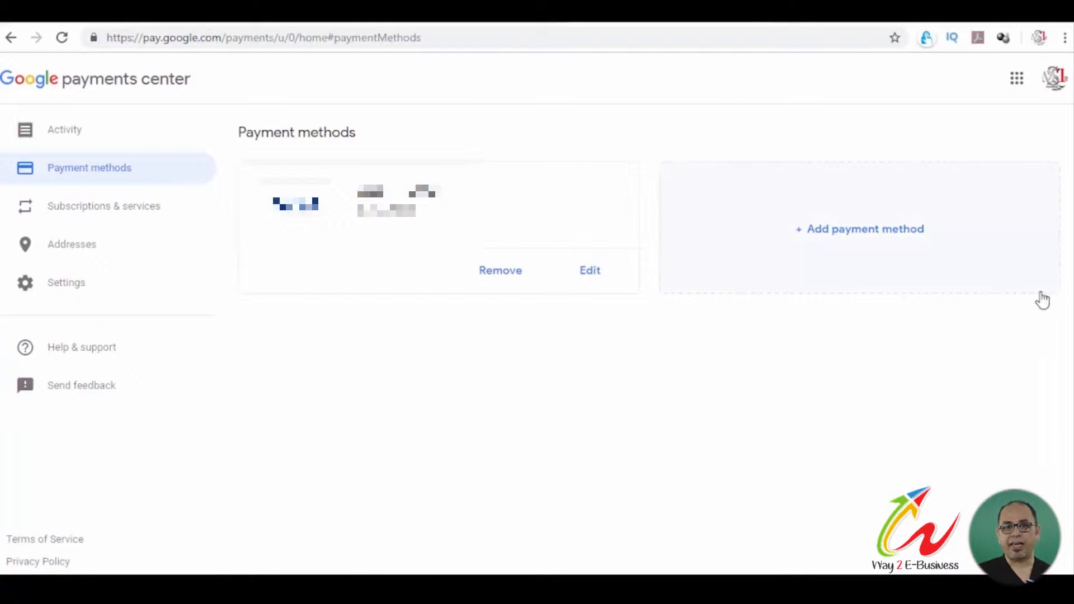
pyautogui.click(881, 238)
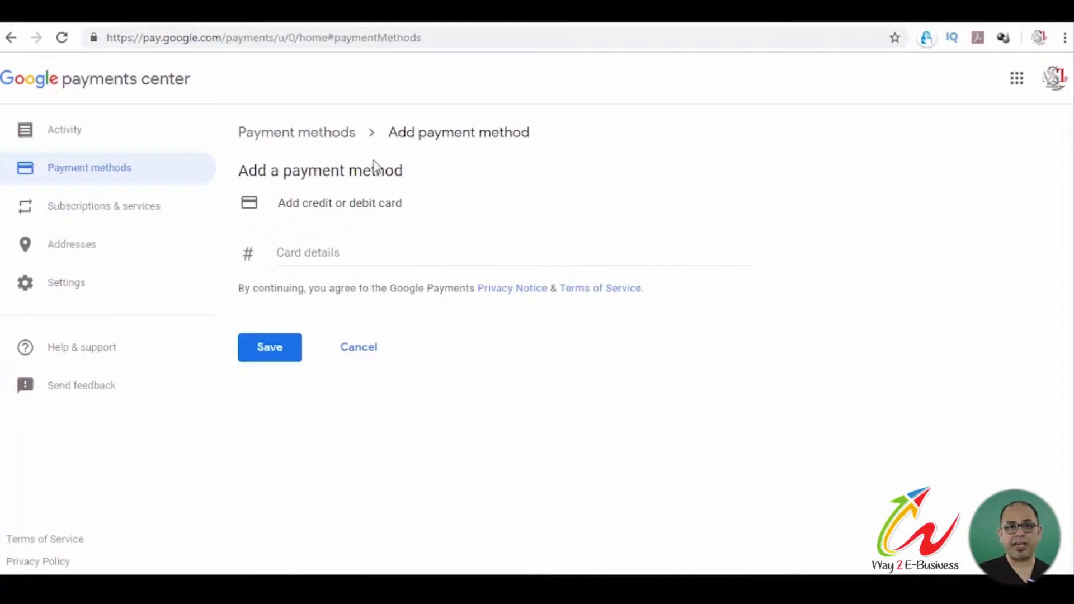
pyautogui.click(328, 255)
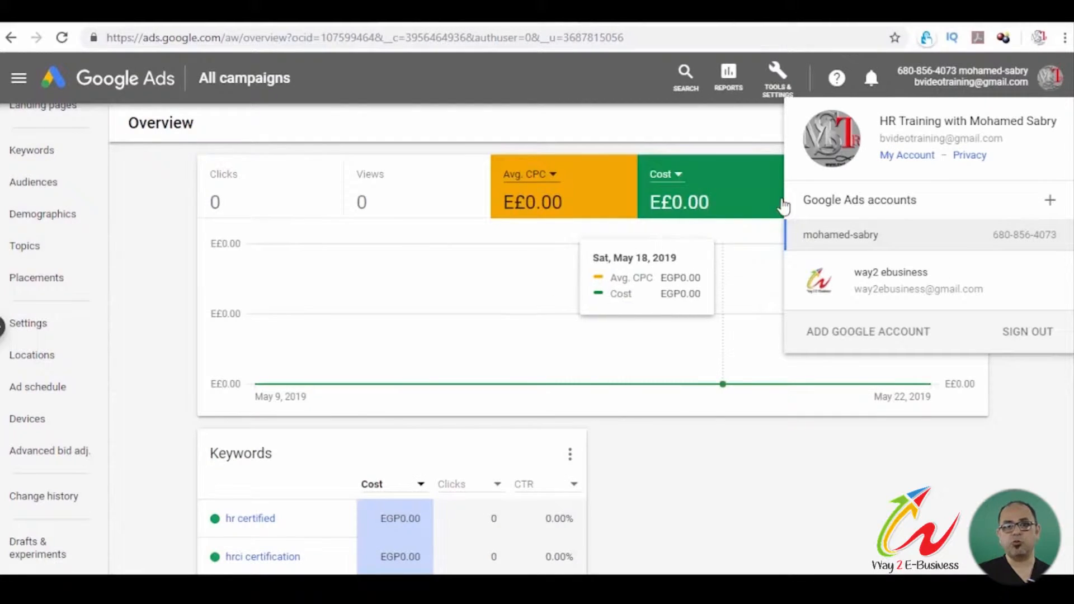
pyautogui.click(604, 85)
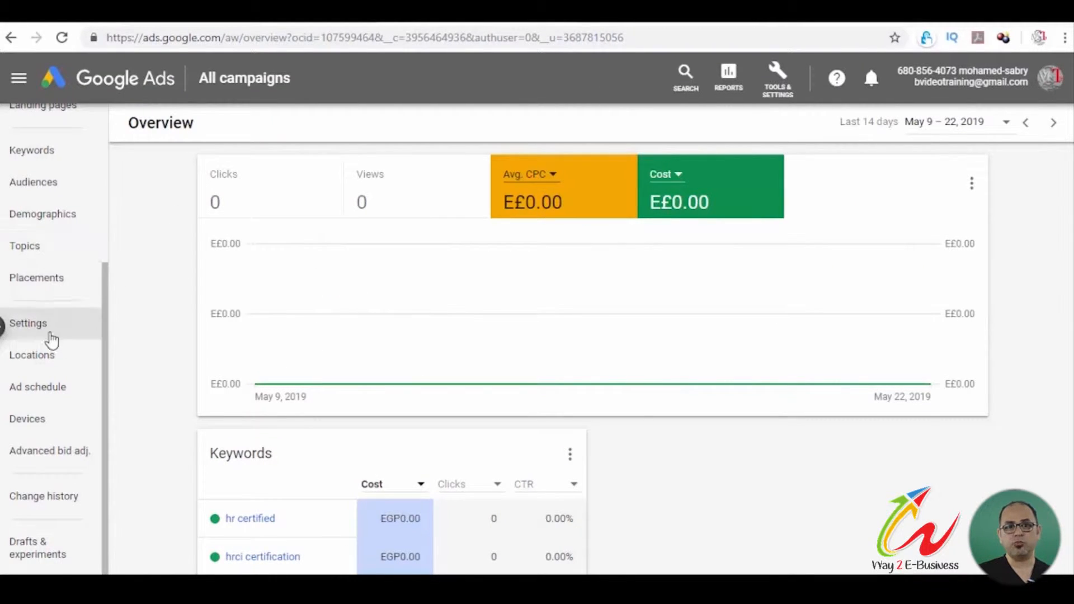
# Start creating a new campaign from the account's campaign list
pyautogui.scroll(4, 48, 336)
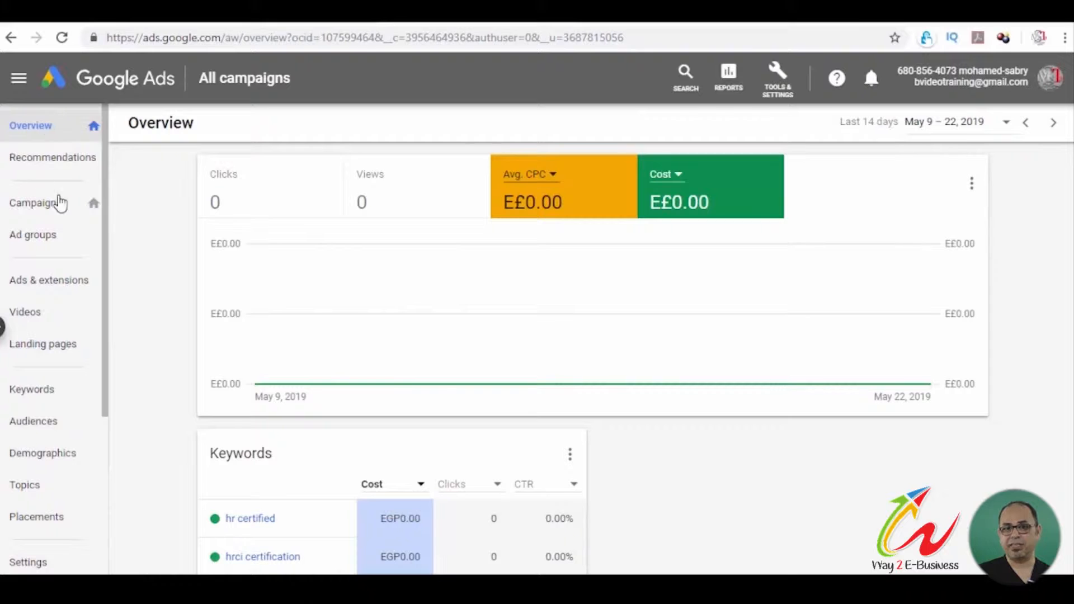
pyautogui.click(50, 210)
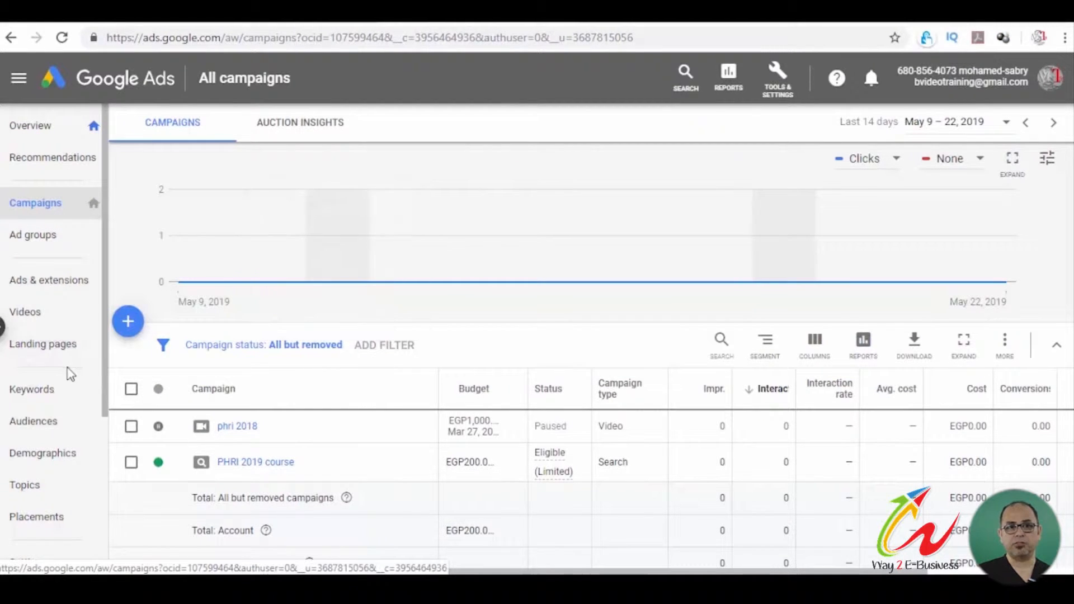
pyautogui.click(128, 327)
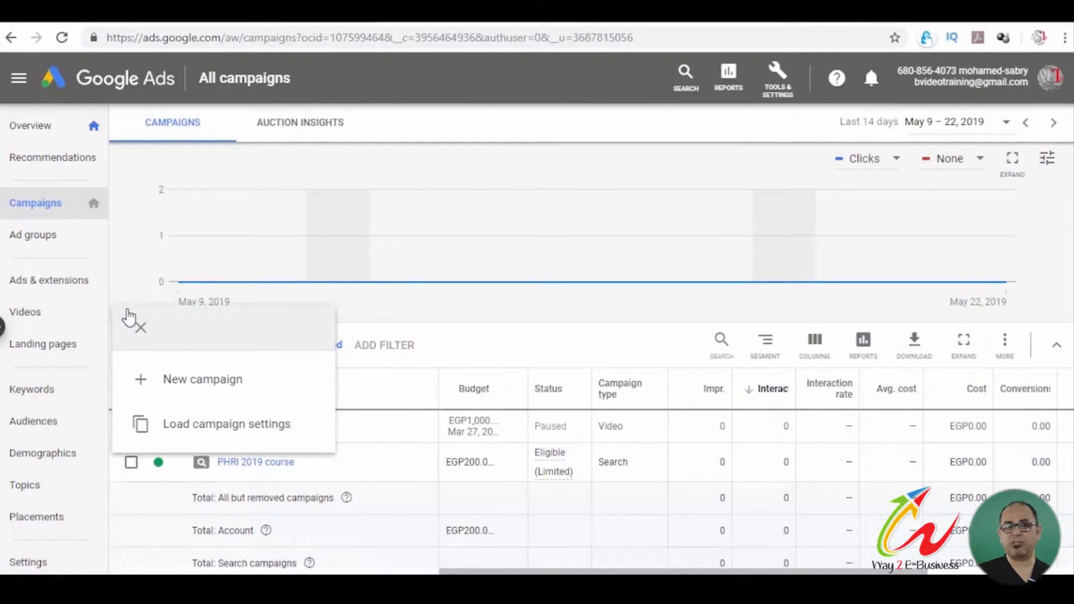
pyautogui.click(229, 392)
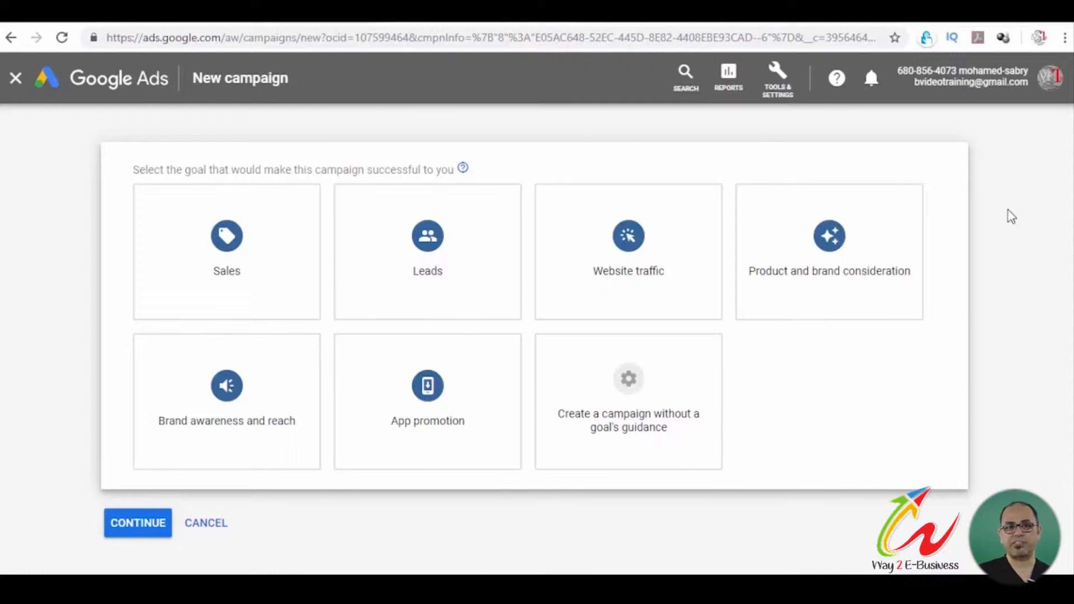
# Review the campaign goals and choose to create a campaign without a goal's guidance
pyautogui.moveTo(170, 288)
pyautogui.moveTo(217, 234)
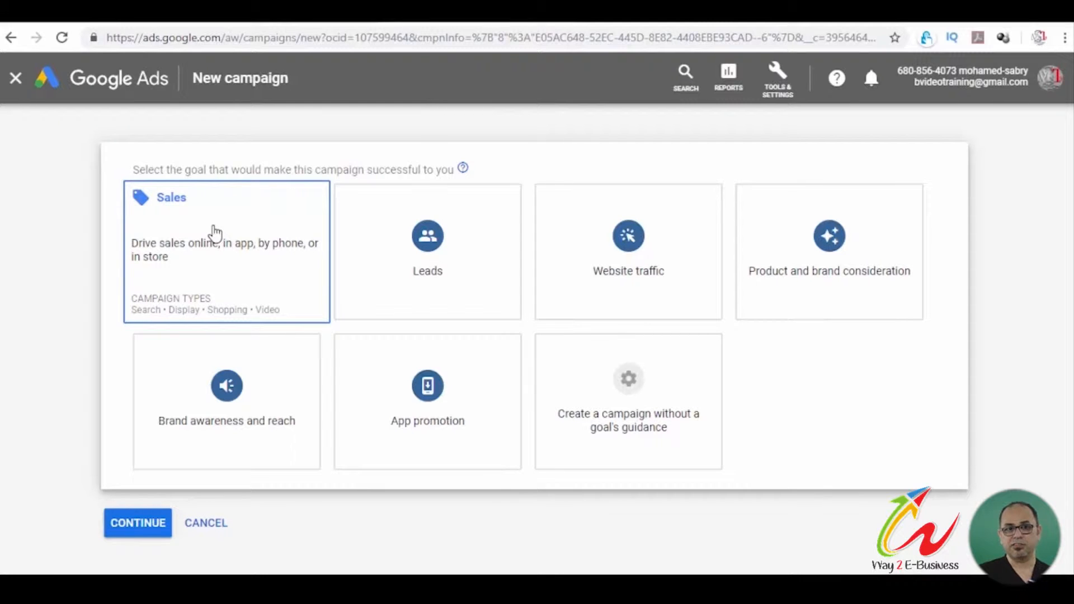
pyautogui.moveTo(431, 256)
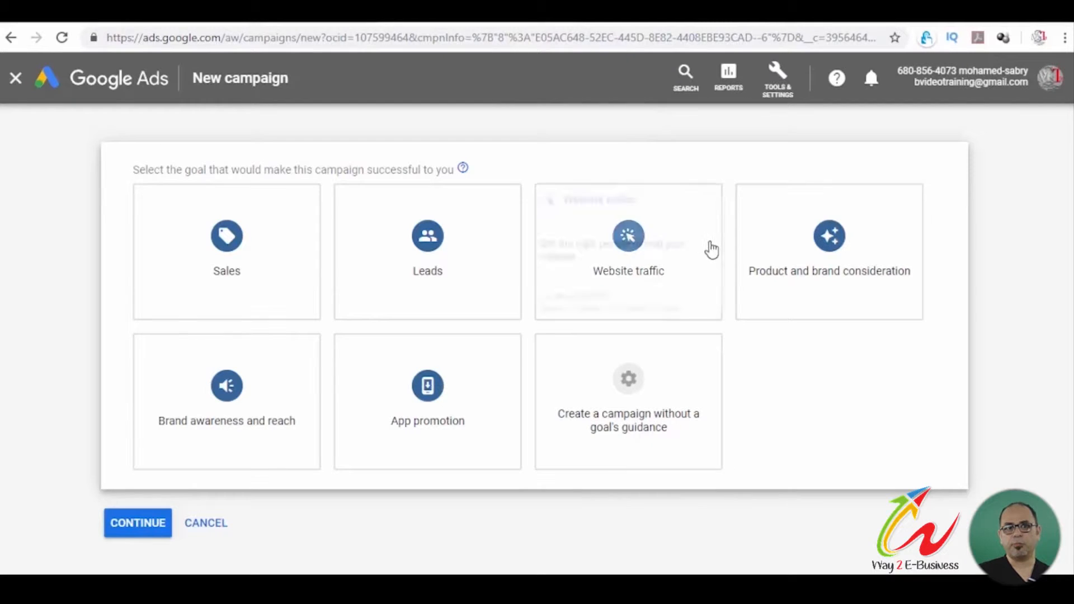
pyautogui.moveTo(802, 232)
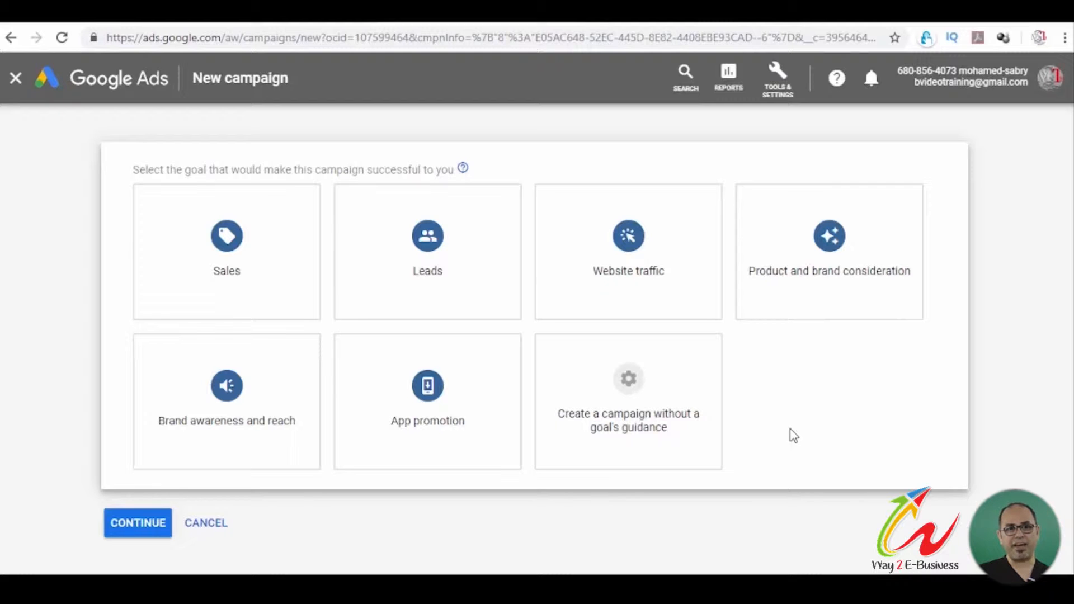
pyautogui.click(659, 379)
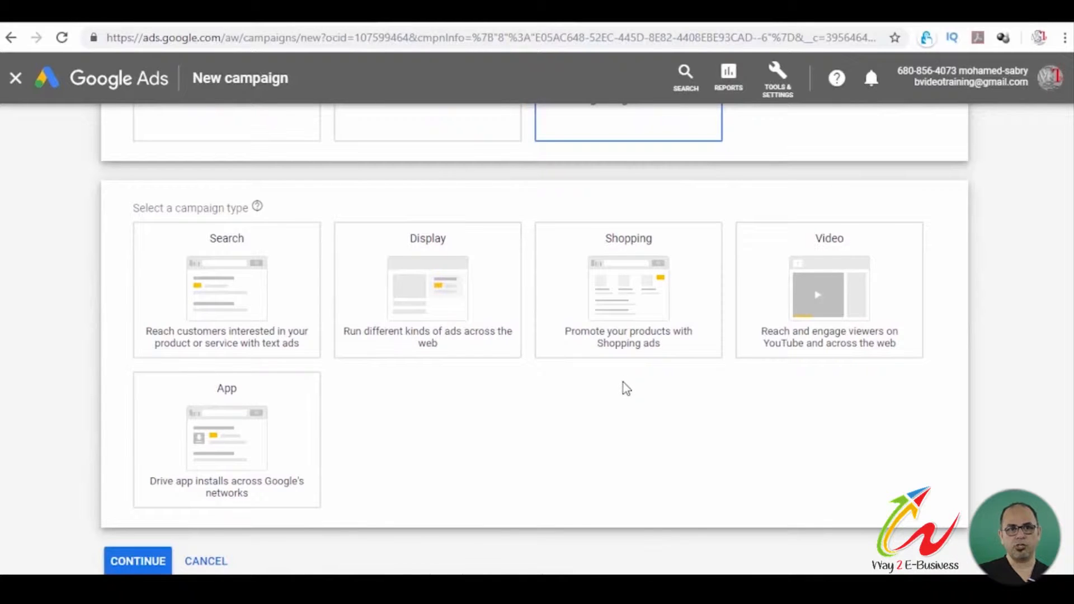
# Choose the Video campaign type with the Custom video campaign subtype and continue to the campaign settings
pyautogui.click(232, 302)
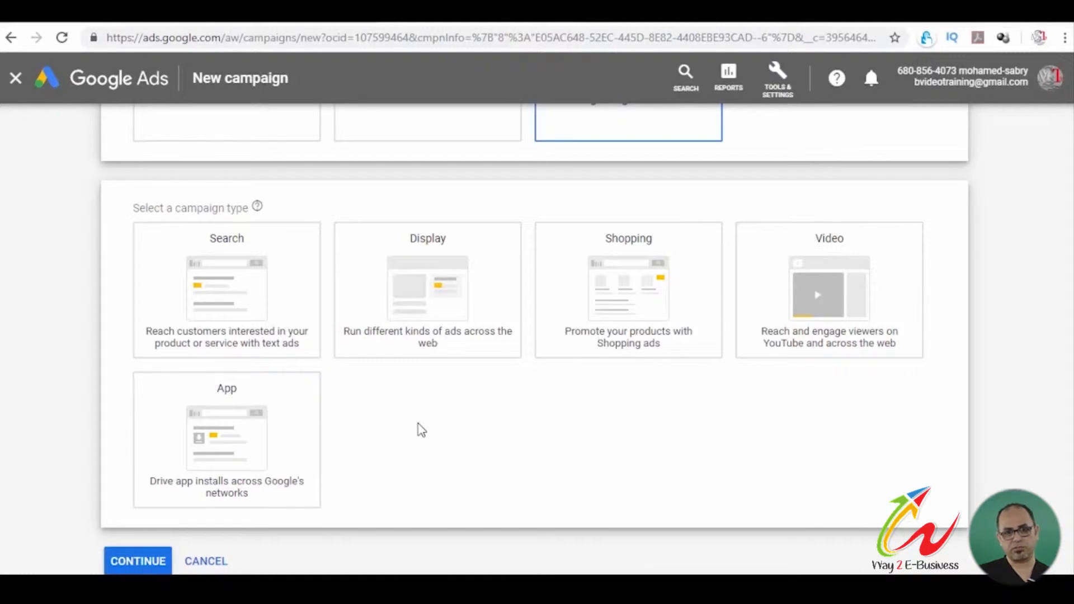
pyautogui.click(833, 334)
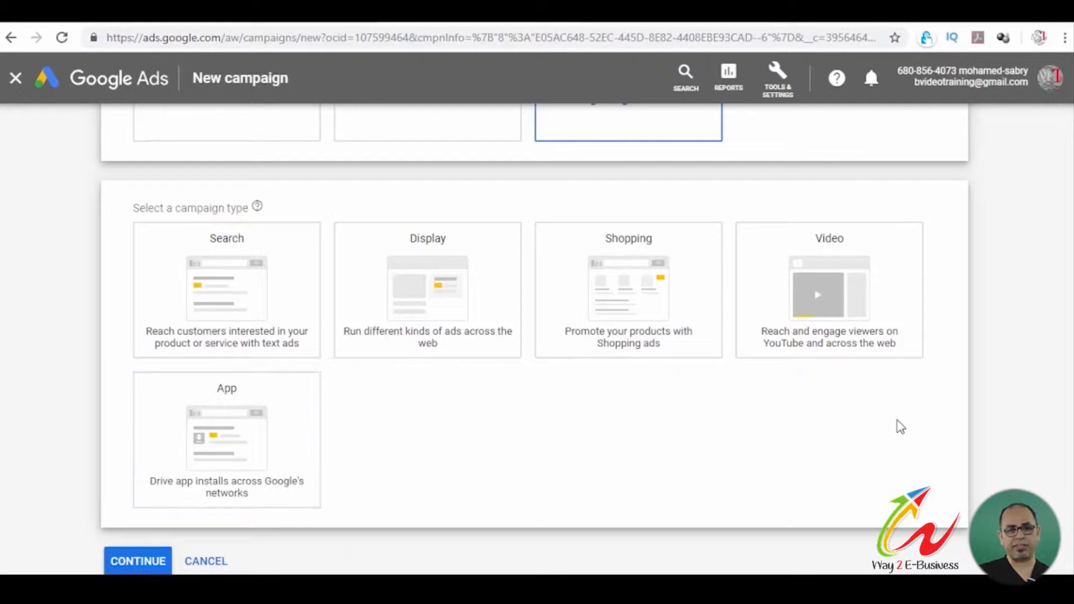
pyautogui.moveTo(832, 296)
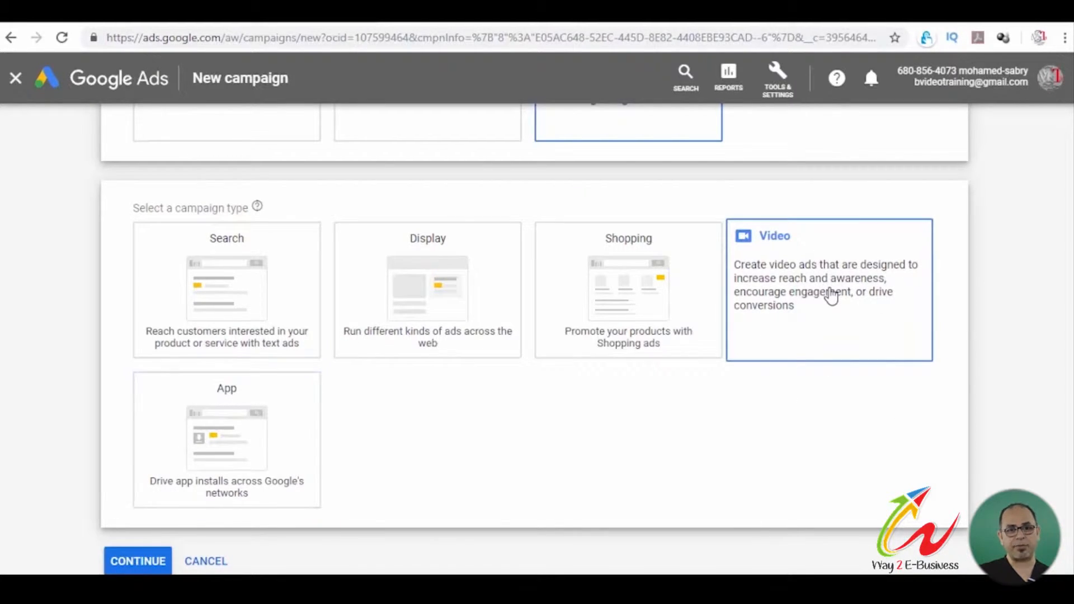
pyautogui.click(833, 296)
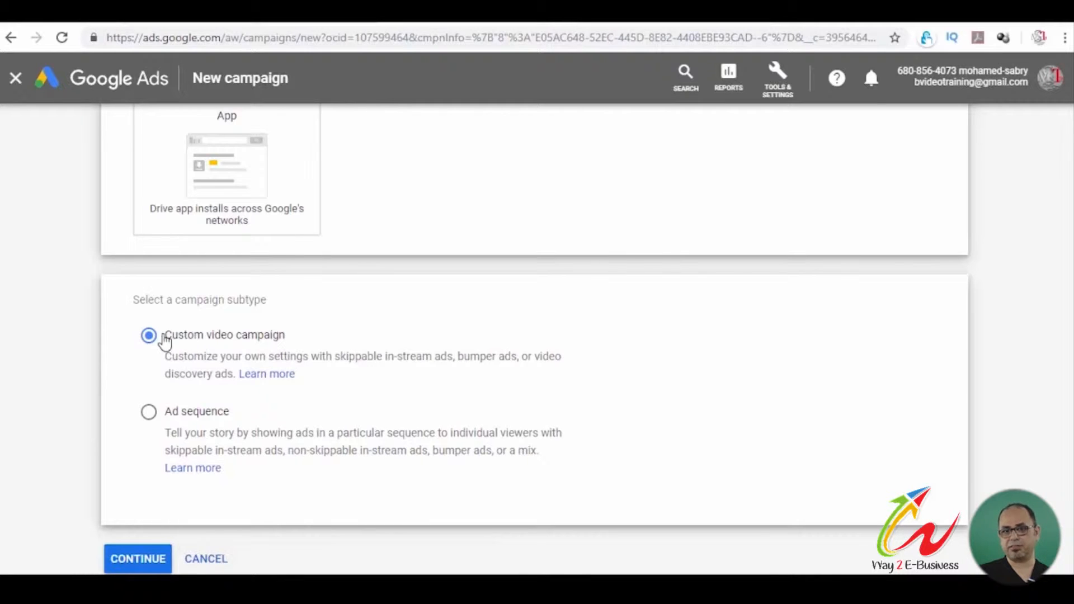
pyautogui.click(145, 561)
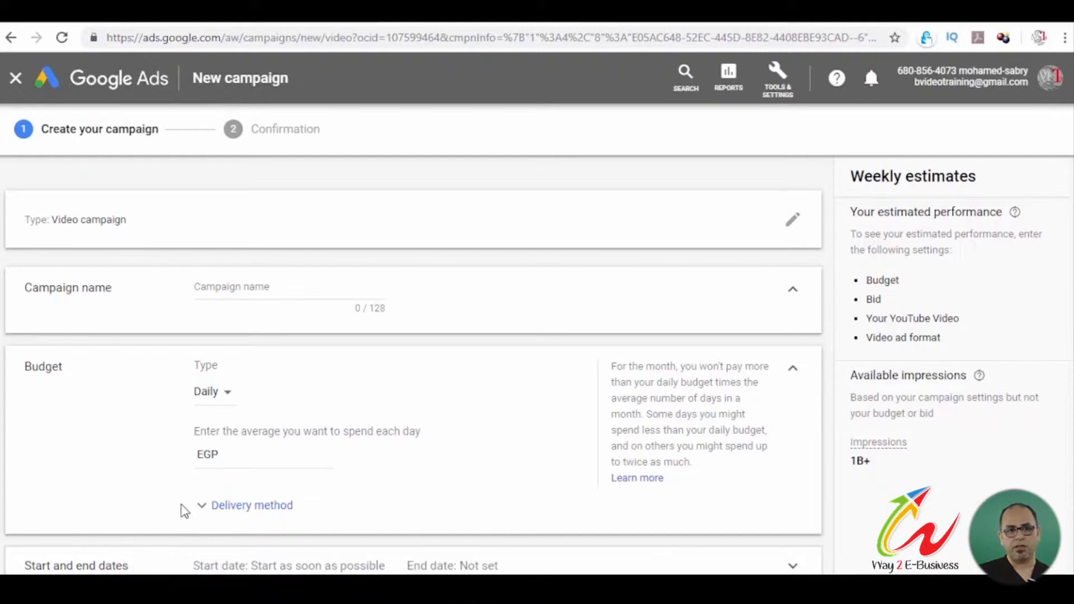
# Name the campaign "phri certification - ramadan"
pyautogui.click(263, 287)
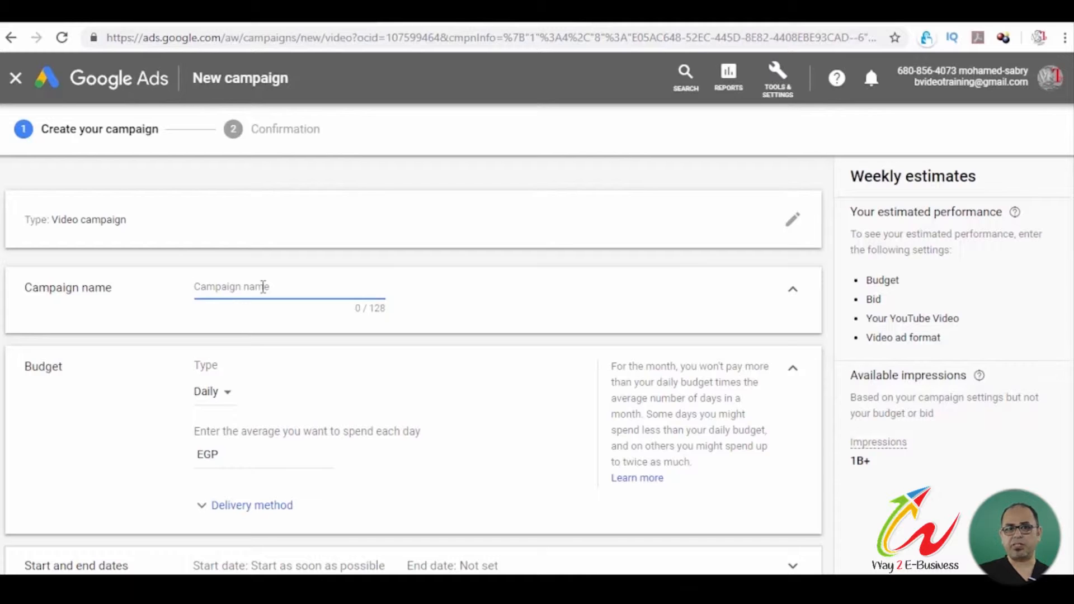
pyautogui.write('phri certification ')
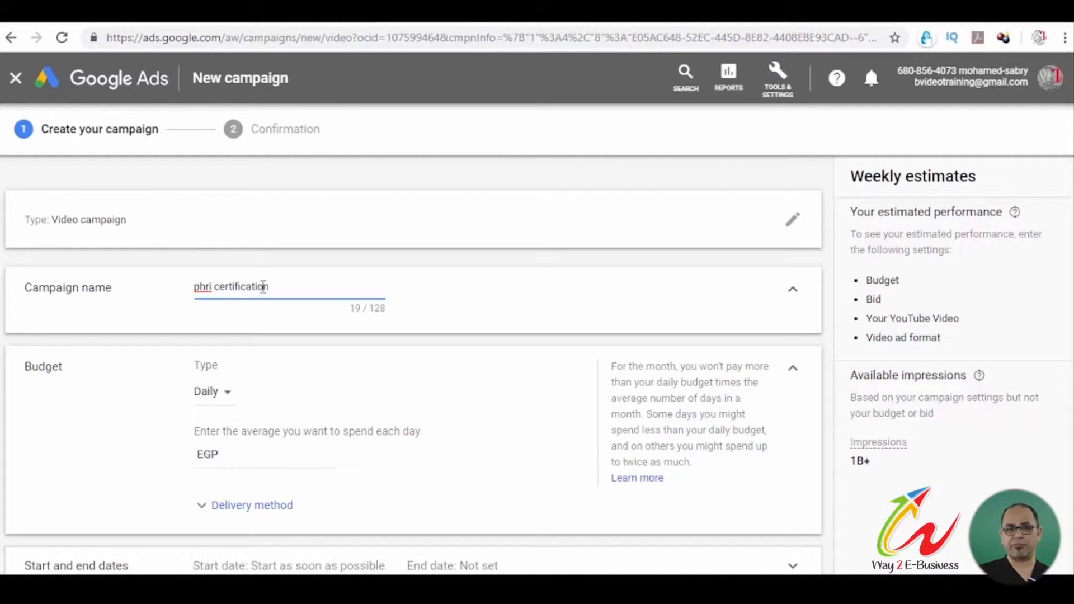
pyautogui.write('- ra')
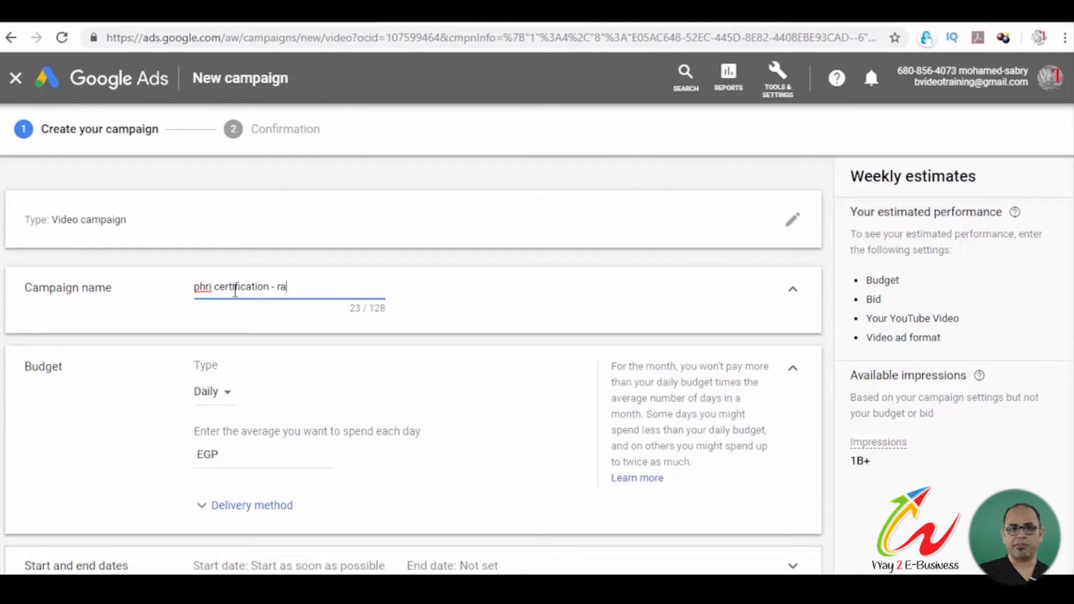
pyautogui.write('madan')
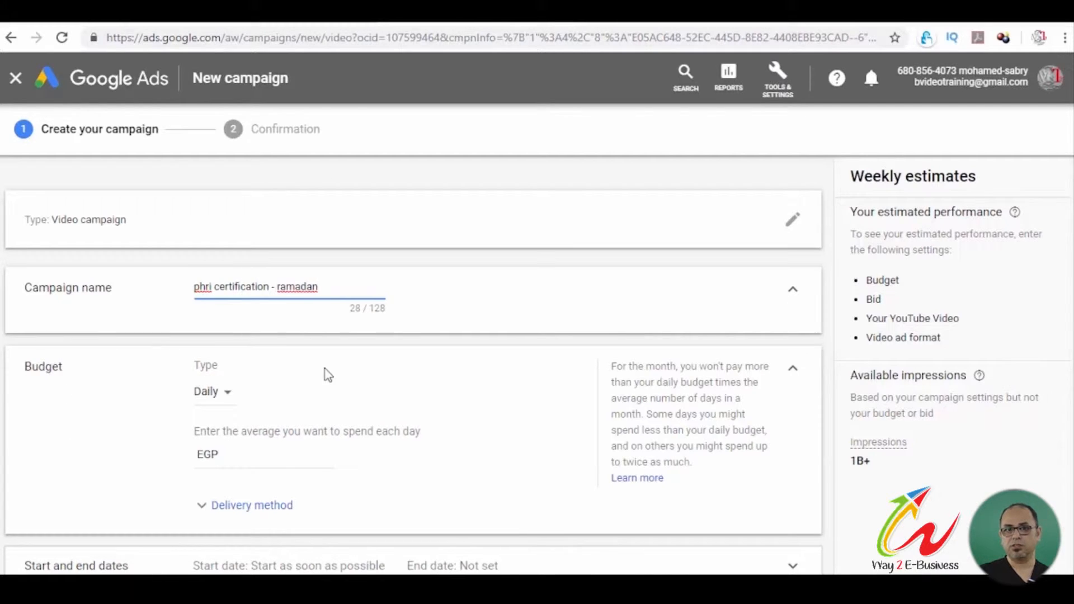
# Set the budget type to Campaign total with an amount of EGP 1,600
pyautogui.scroll(-1, 326, 374)
pyautogui.click(230, 317)
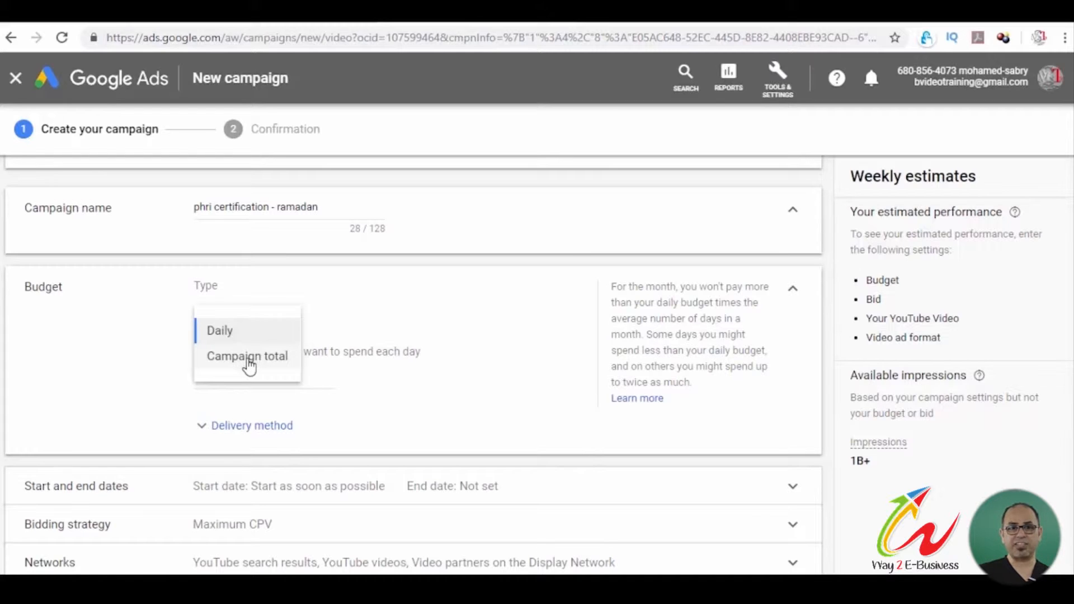
pyautogui.click(249, 363)
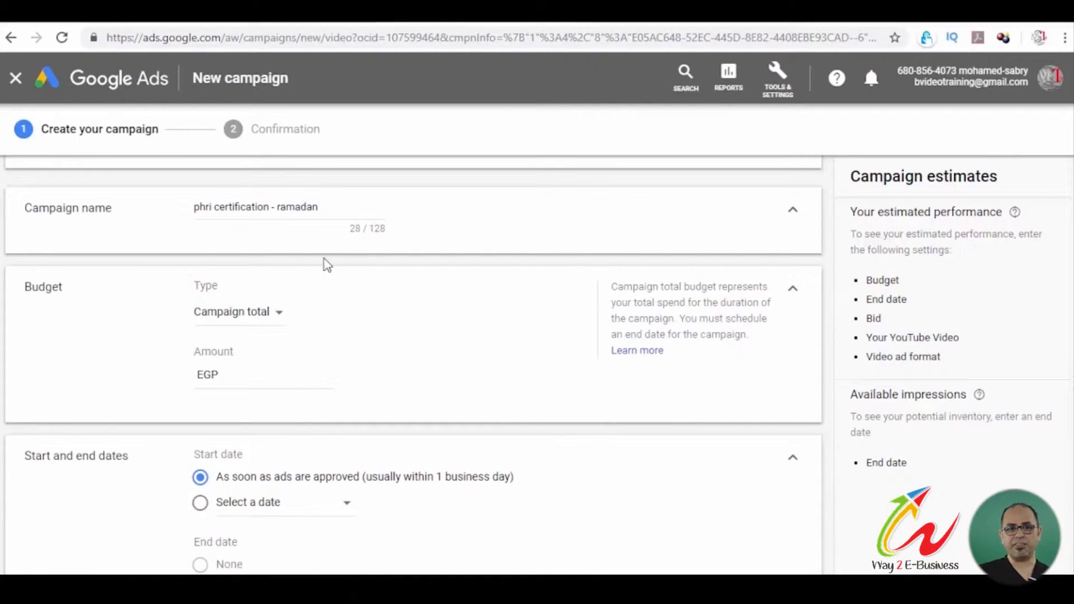
pyautogui.click(262, 374)
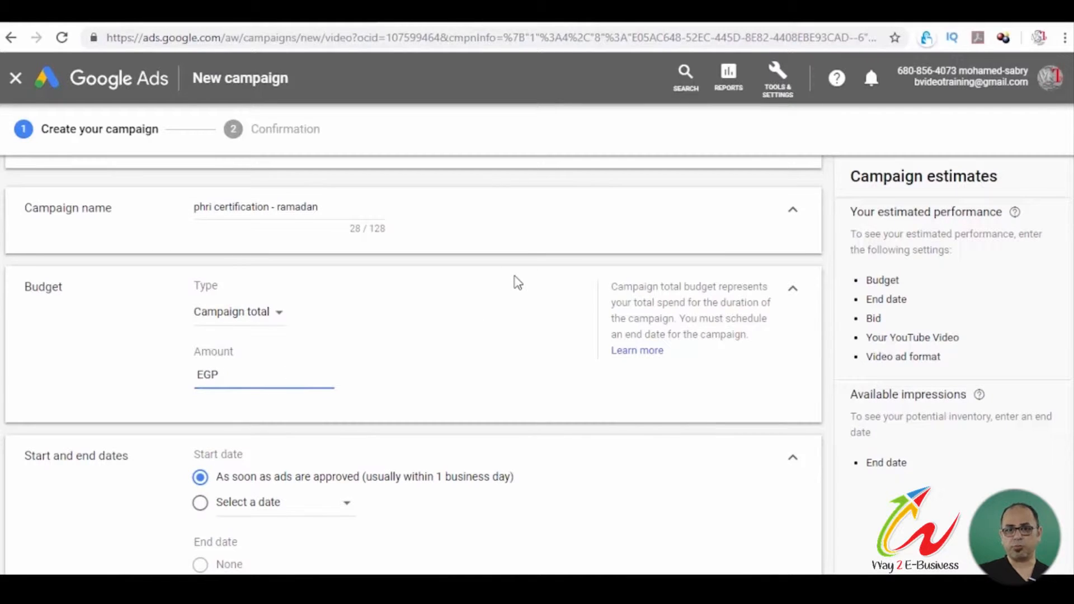
pyautogui.write('1600')
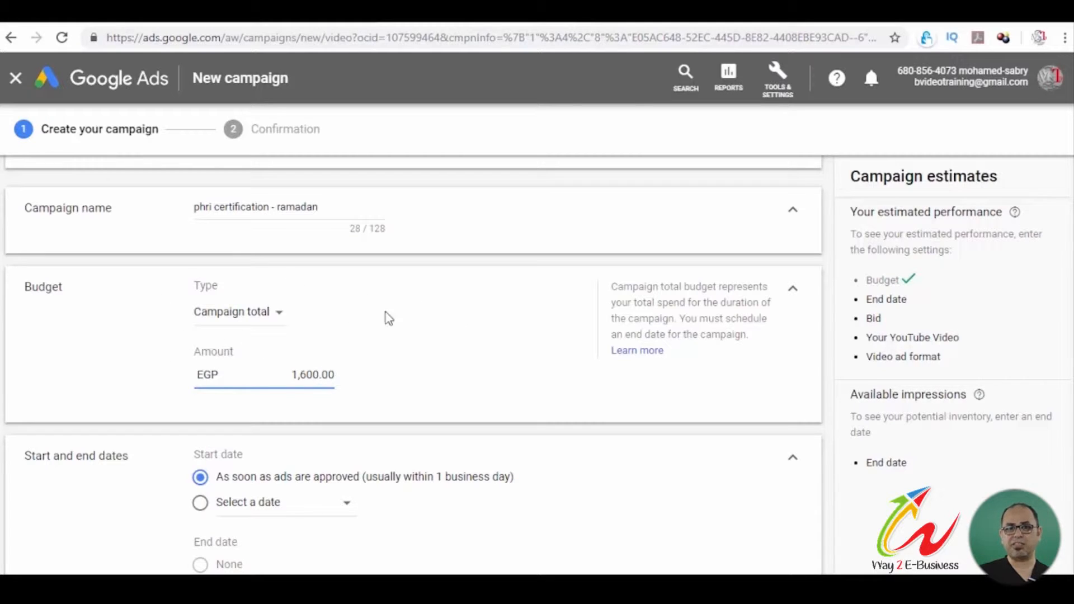
pyautogui.click(282, 316)
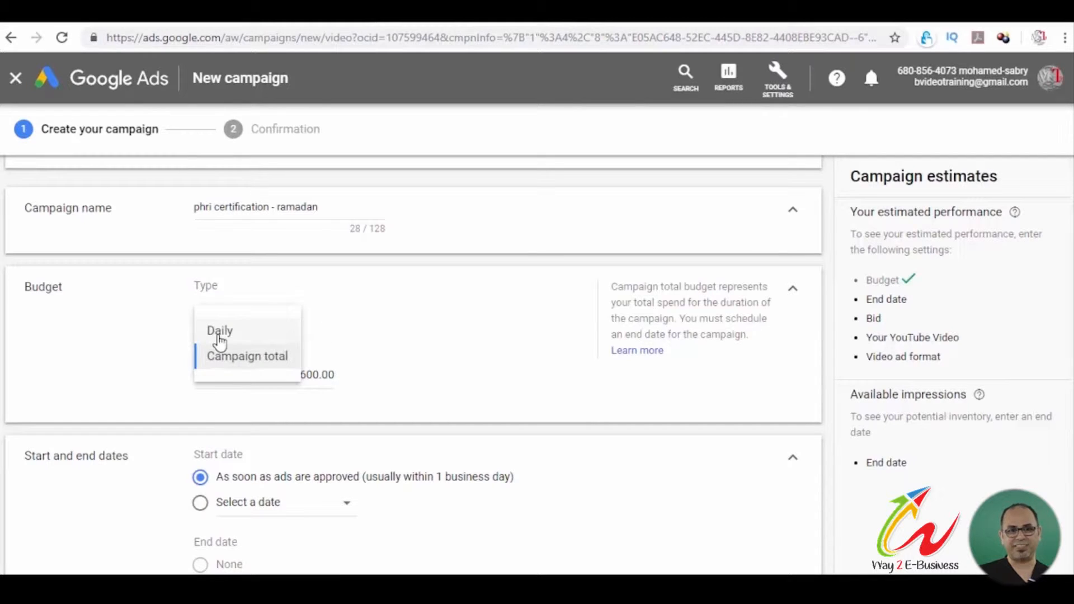
# Set the campaign's end date to Jun 1, 2019
pyautogui.scroll(-3, 460, 292)
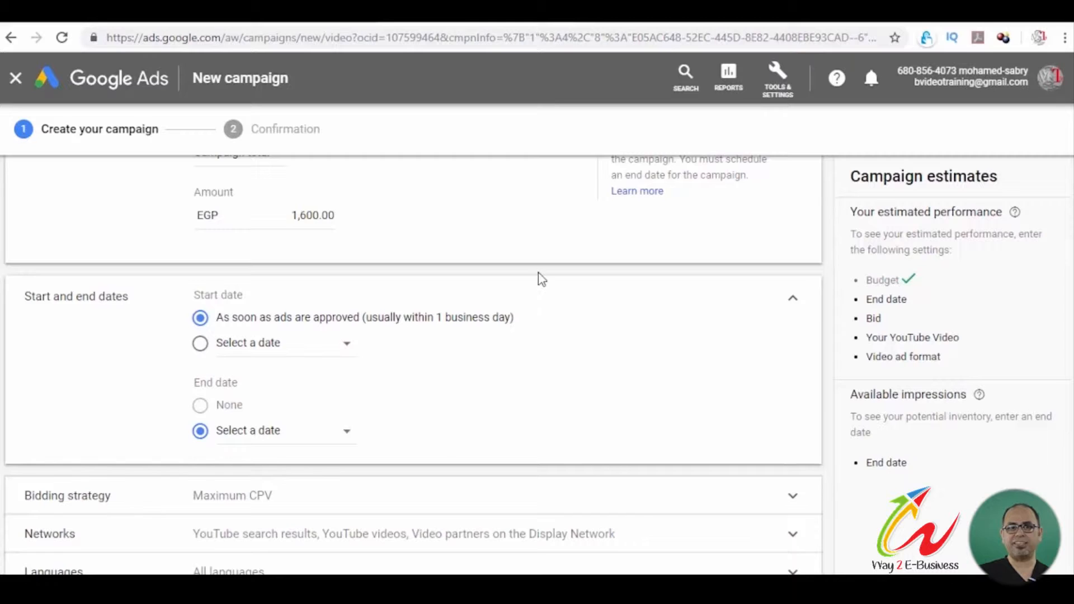
pyautogui.scroll(-3, 539, 278)
pyautogui.scroll(3, 545, 274)
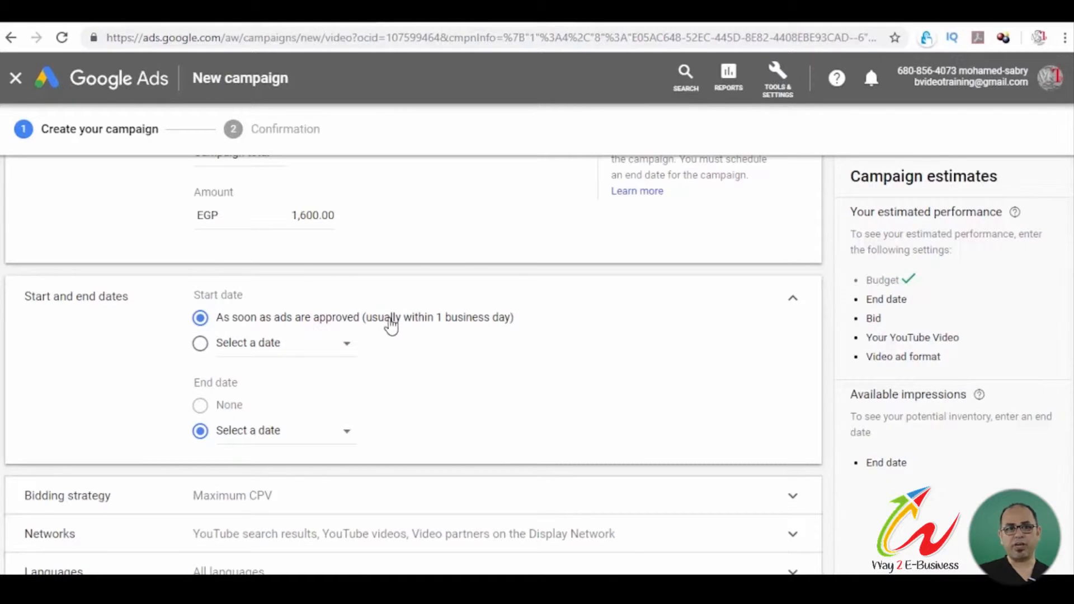
pyautogui.scroll(-1, 240, 361)
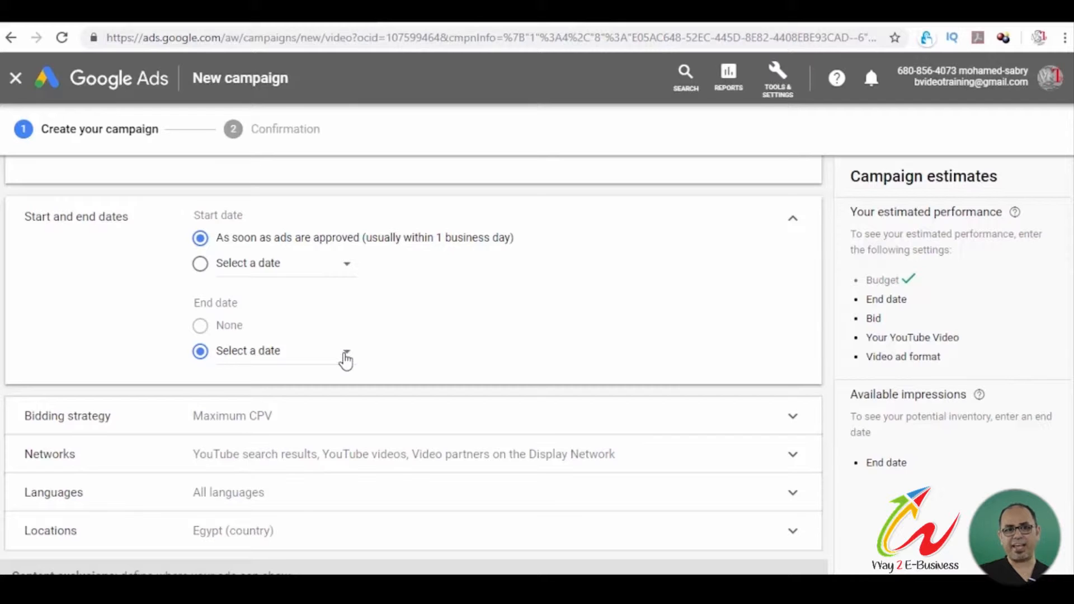
pyautogui.click(346, 360)
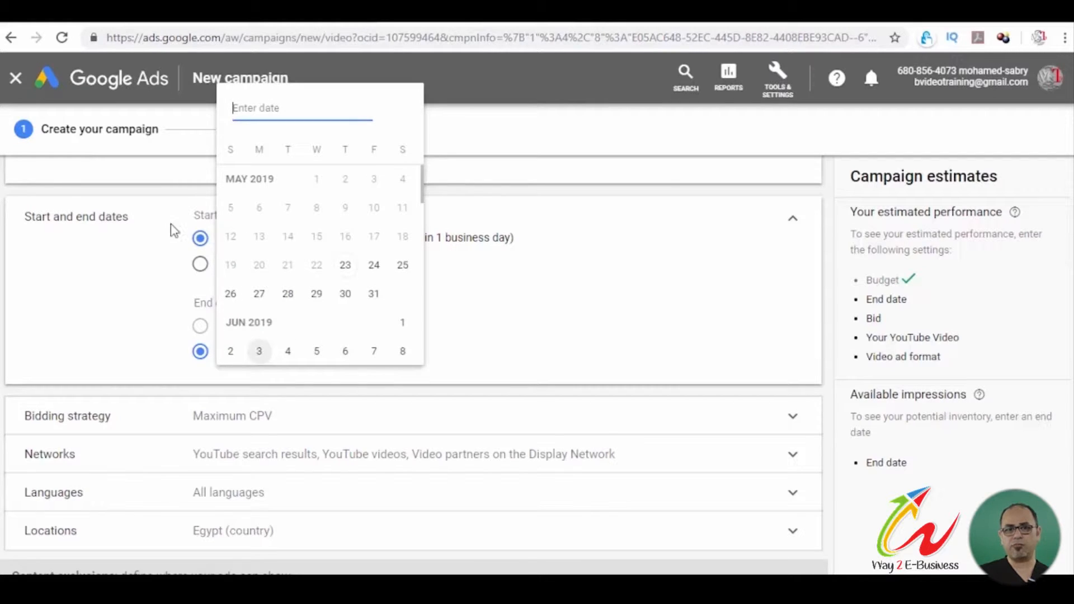
pyautogui.click(404, 323)
# Review the bid strategies available in the campaign's bidding settings, keeping Maximum CPV selected
pyautogui.scroll(-2, 535, 296)
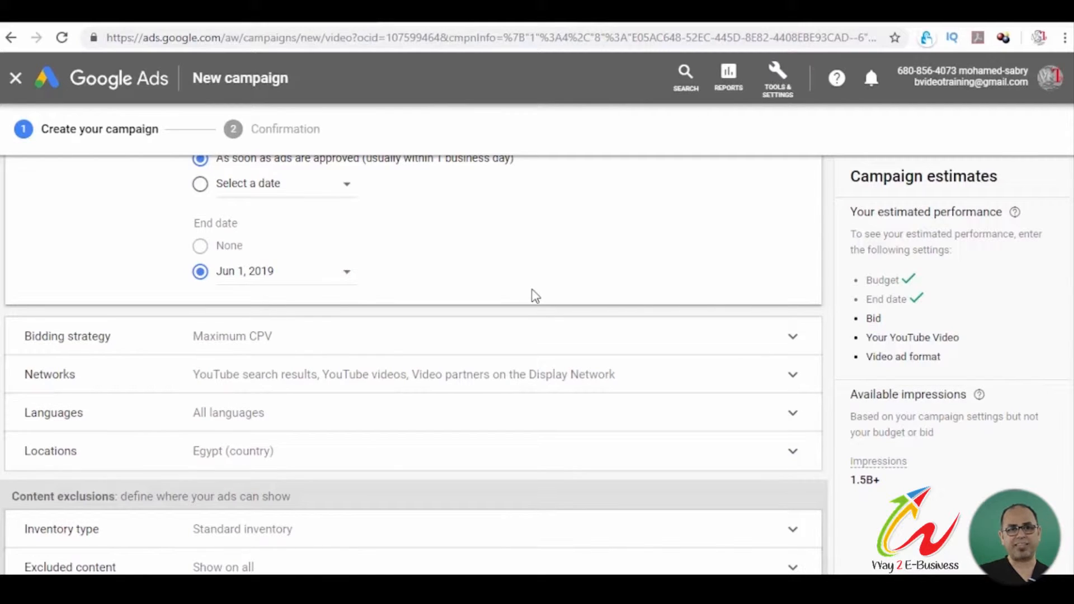
pyautogui.scroll(2, 114, 327)
pyautogui.scroll(-4, 115, 327)
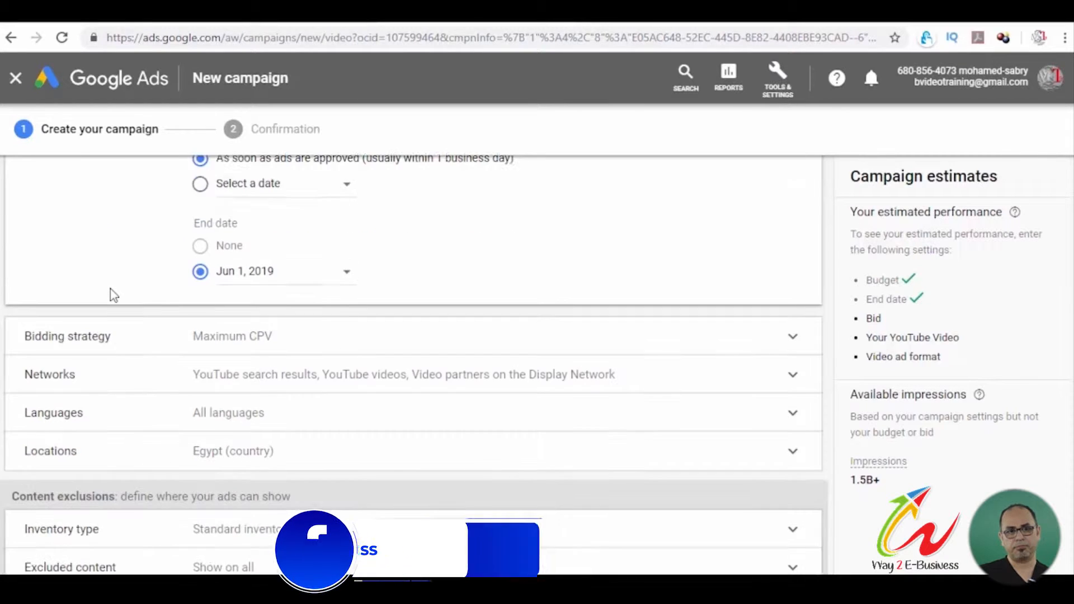
pyautogui.scroll(2, 110, 293)
pyautogui.click(579, 324)
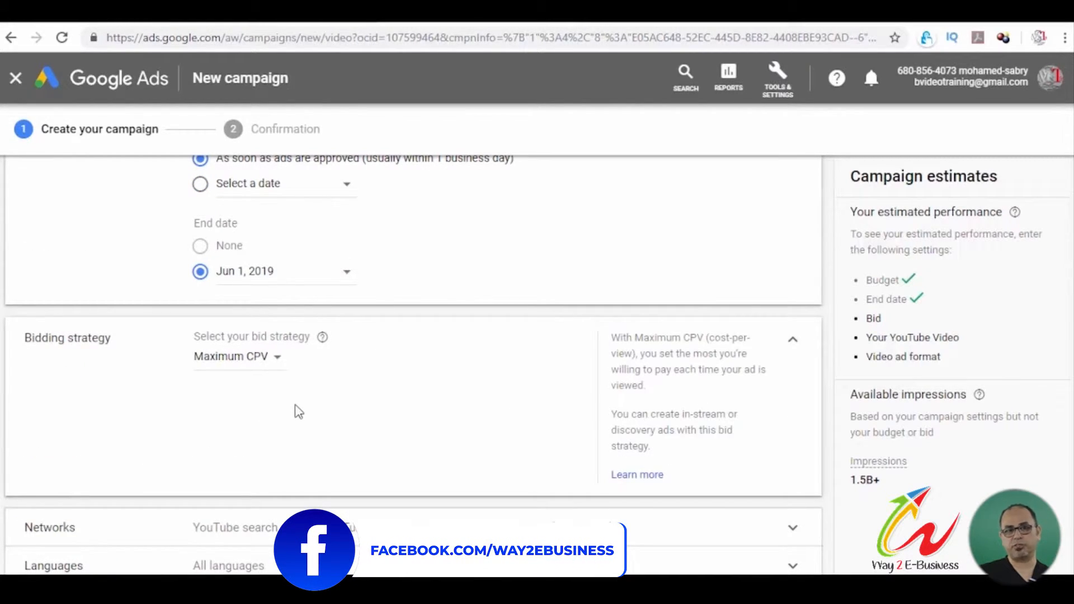
pyautogui.click(278, 358)
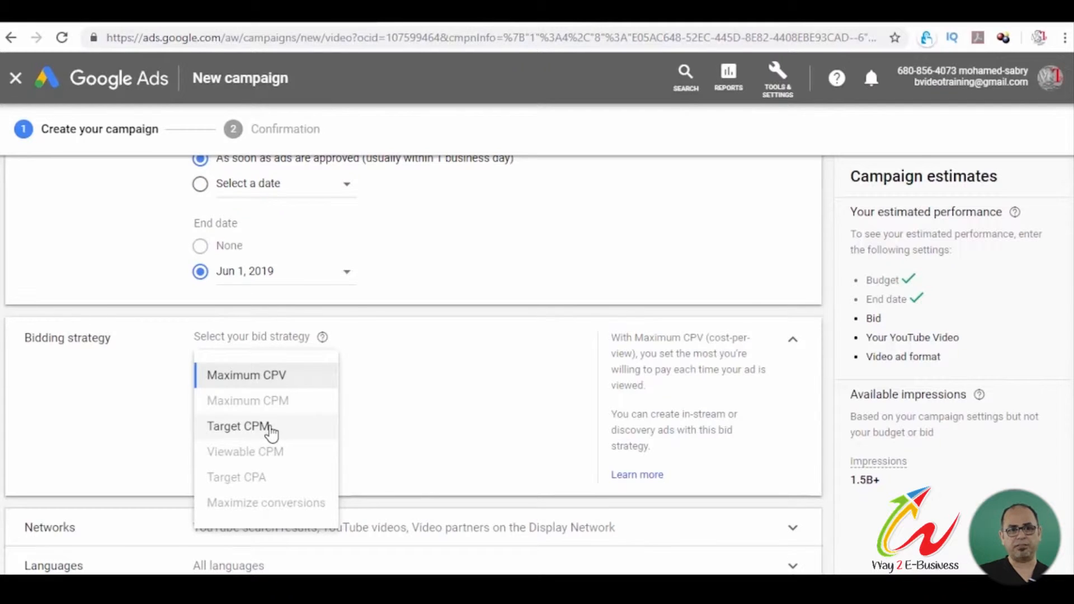
pyautogui.scroll(-3, 419, 355)
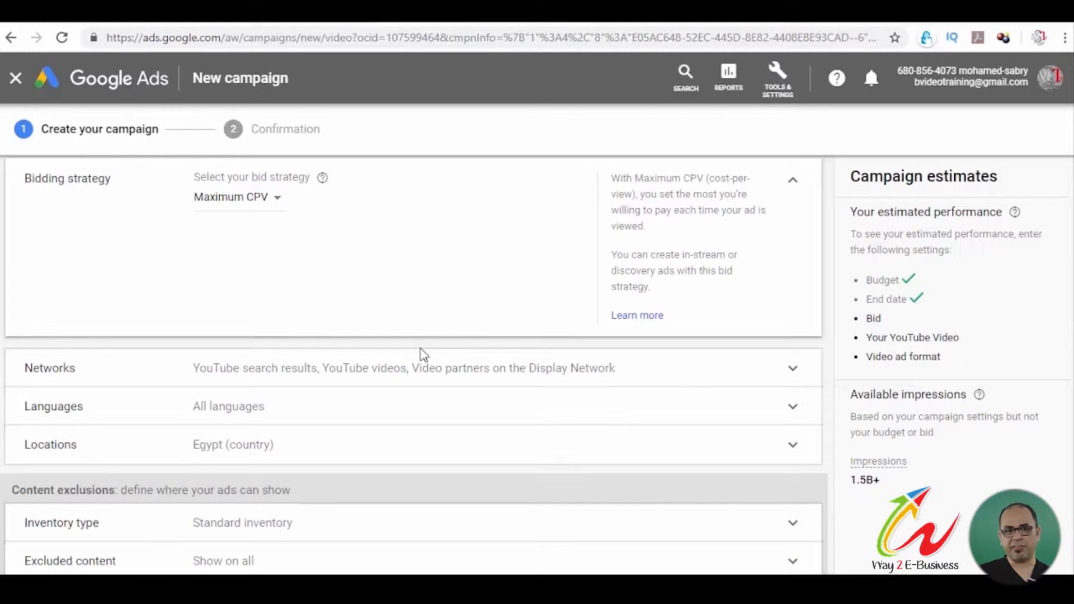
# Exclude Video partners on the Display Network from the campaign's networks, keeping YouTube search results and YouTube videos
pyautogui.click(787, 370)
pyautogui.scroll(-2, 371, 316)
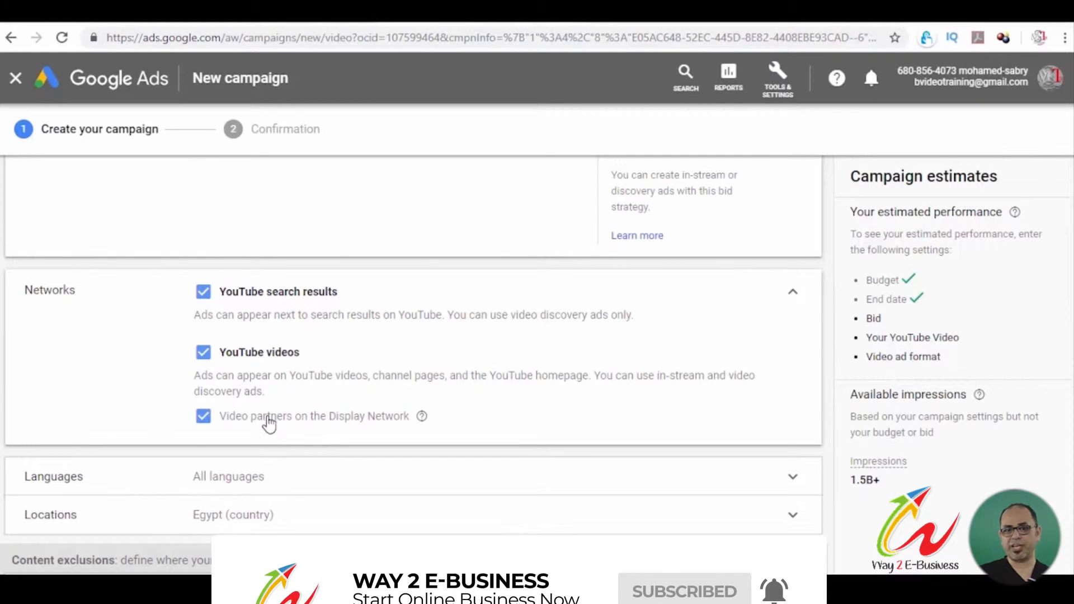
pyautogui.click(205, 419)
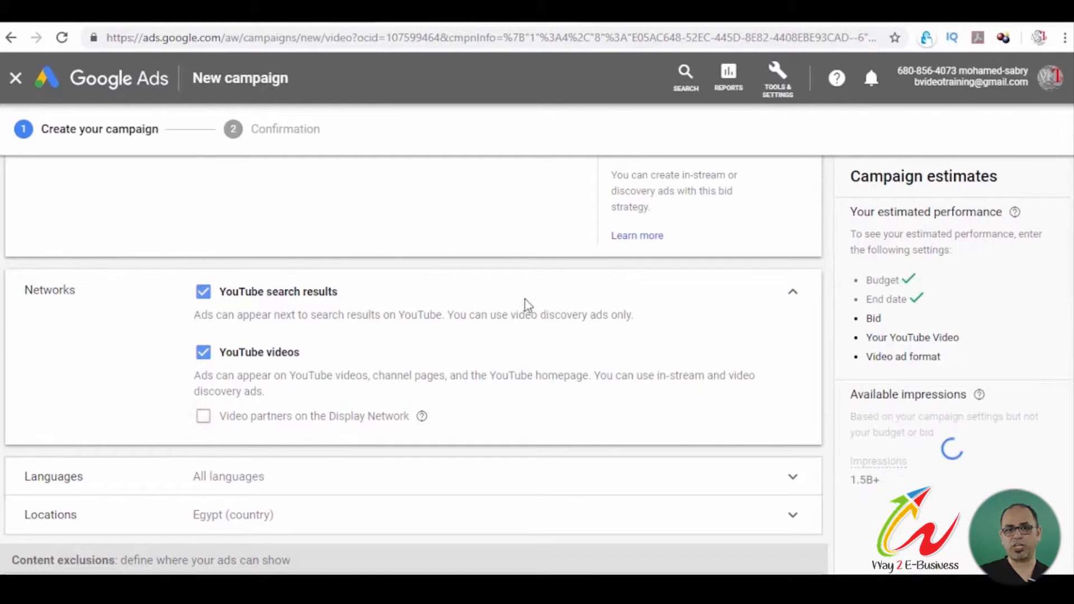
# Set the campaign's target language to Arabic only
pyautogui.scroll(-3, 523, 302)
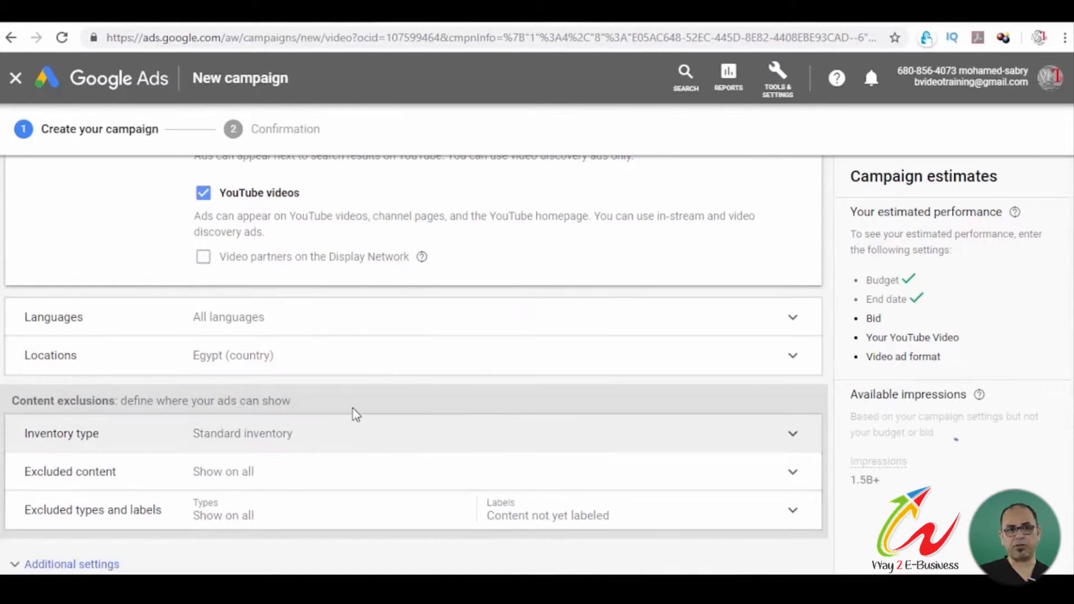
pyautogui.click(239, 319)
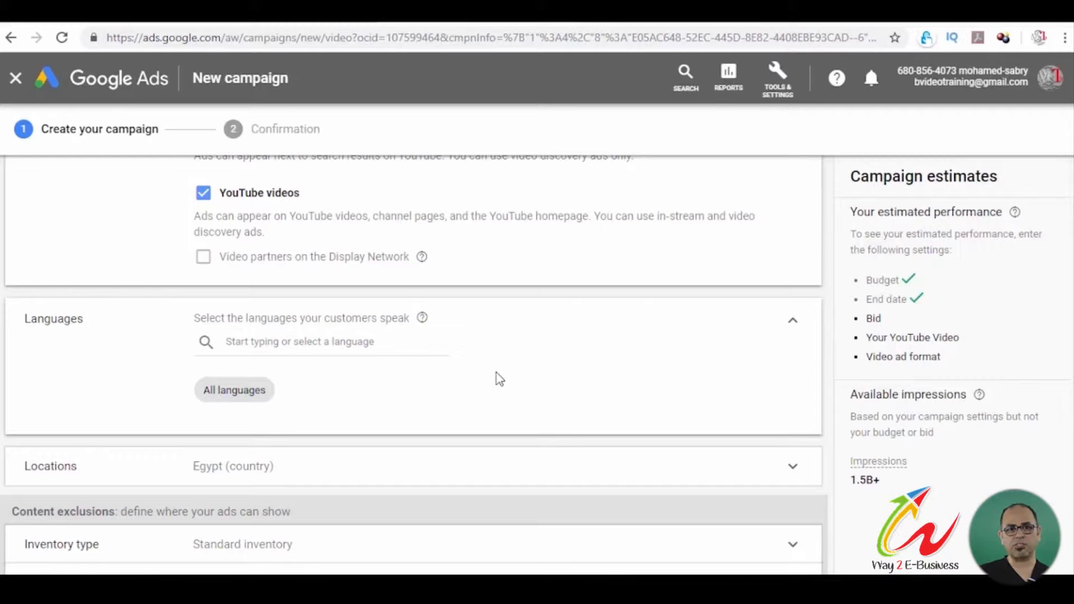
pyautogui.click(357, 351)
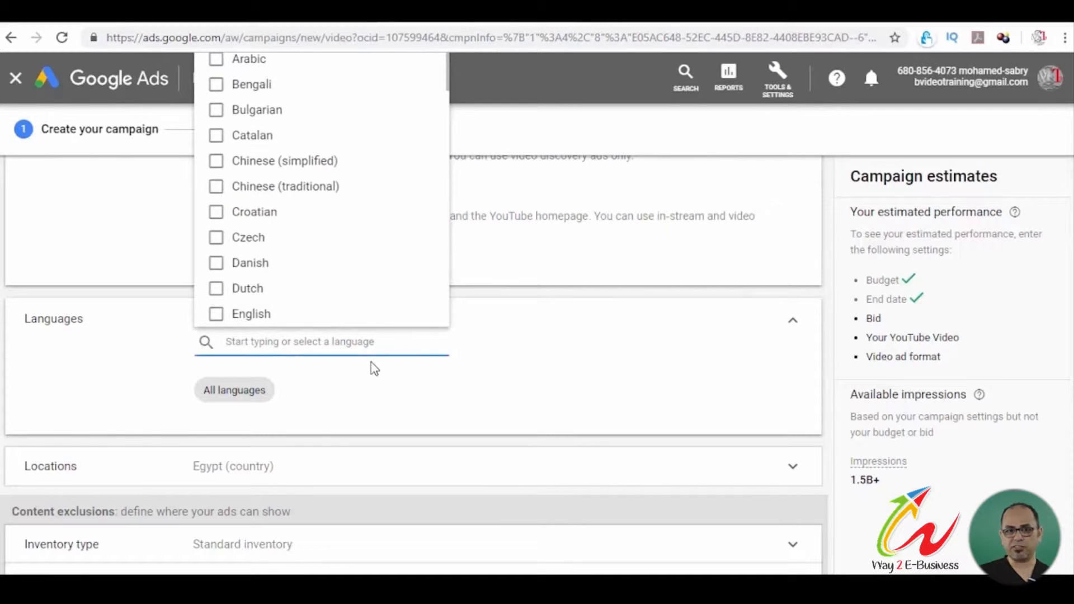
pyautogui.scroll(1, 374, 369)
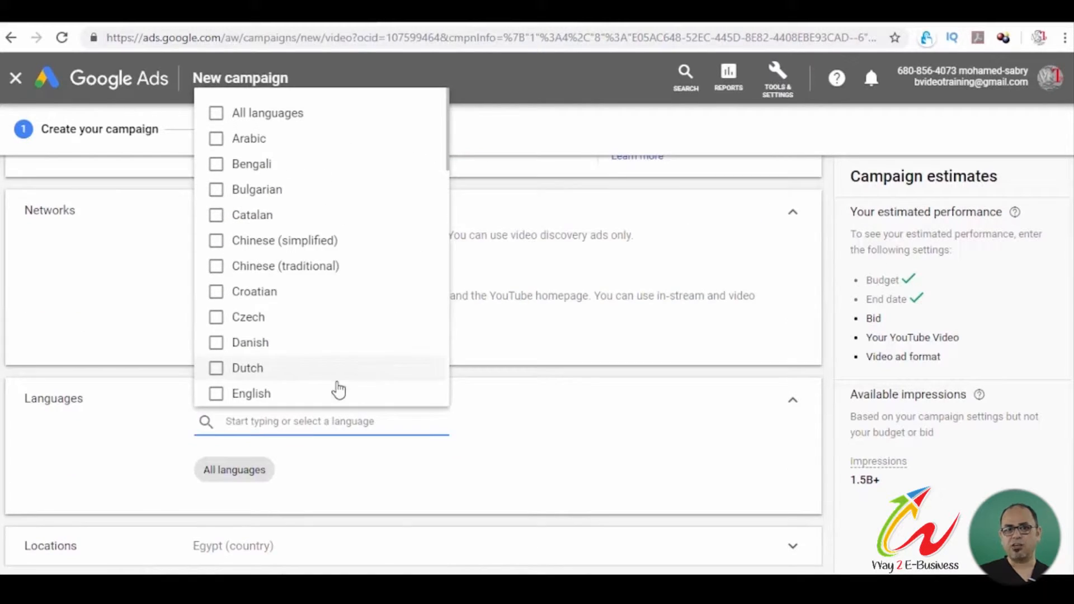
pyautogui.click(219, 141)
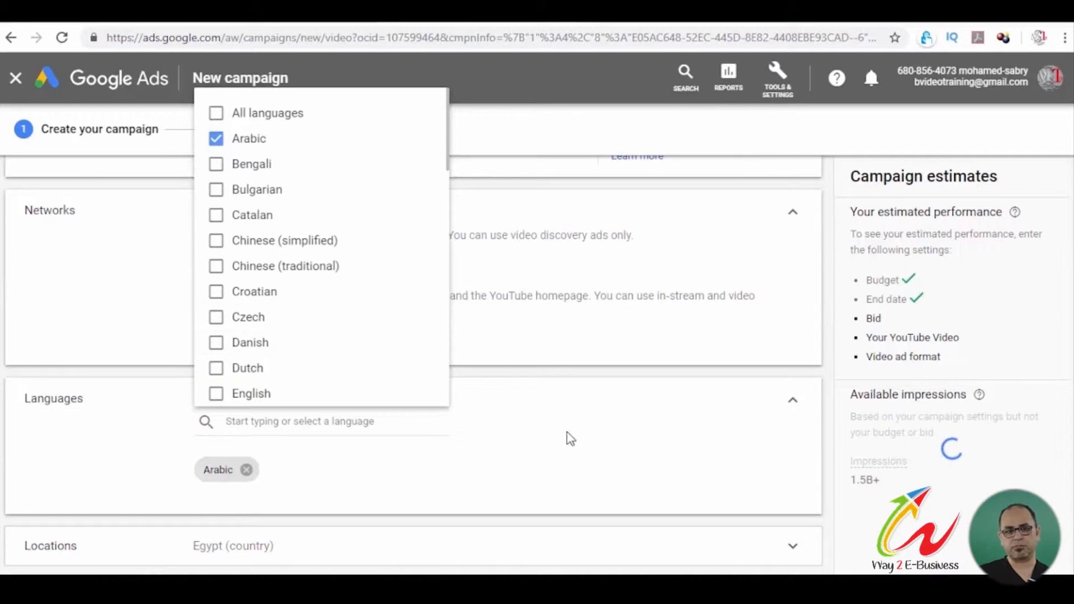
pyautogui.click(583, 441)
# Switch location targeting to another location and target the Saudi Arabian cities of Riyadh and Jeddah
pyautogui.scroll(-3, 584, 442)
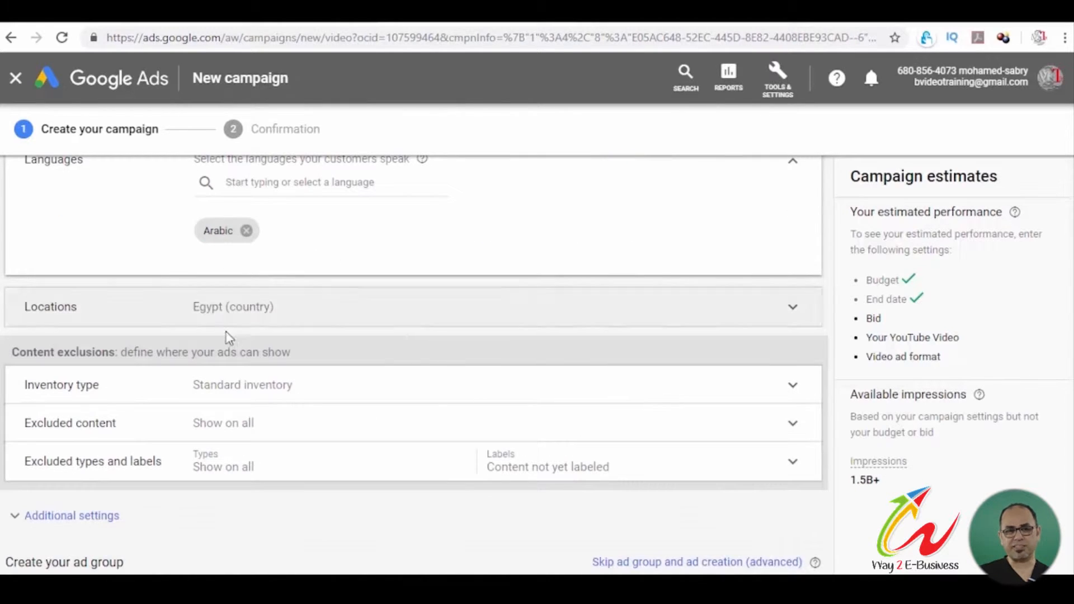
pyautogui.click(795, 309)
pyautogui.click(210, 385)
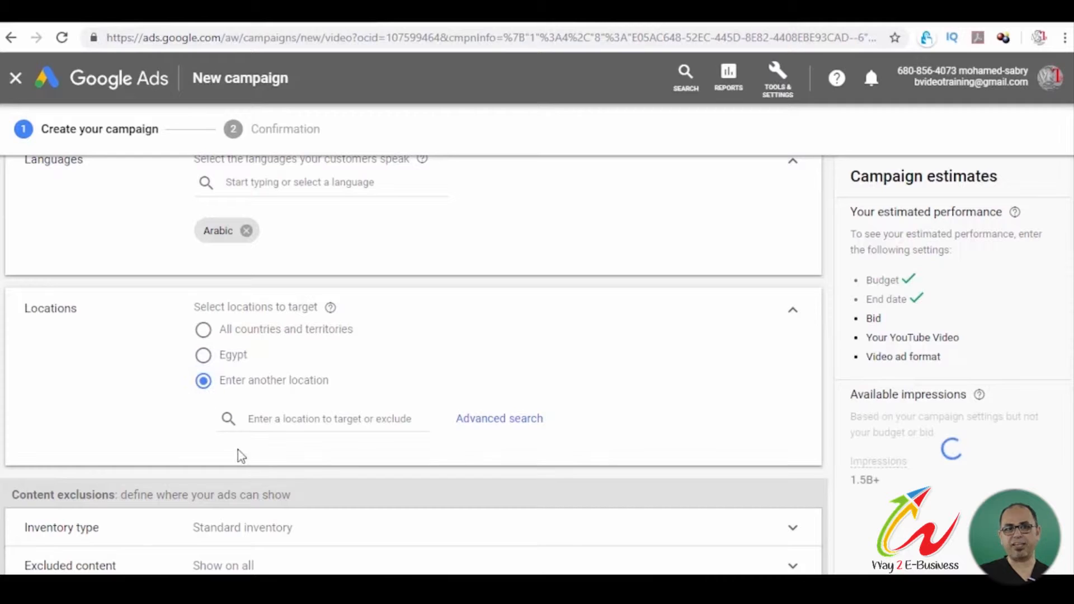
pyautogui.click(295, 418)
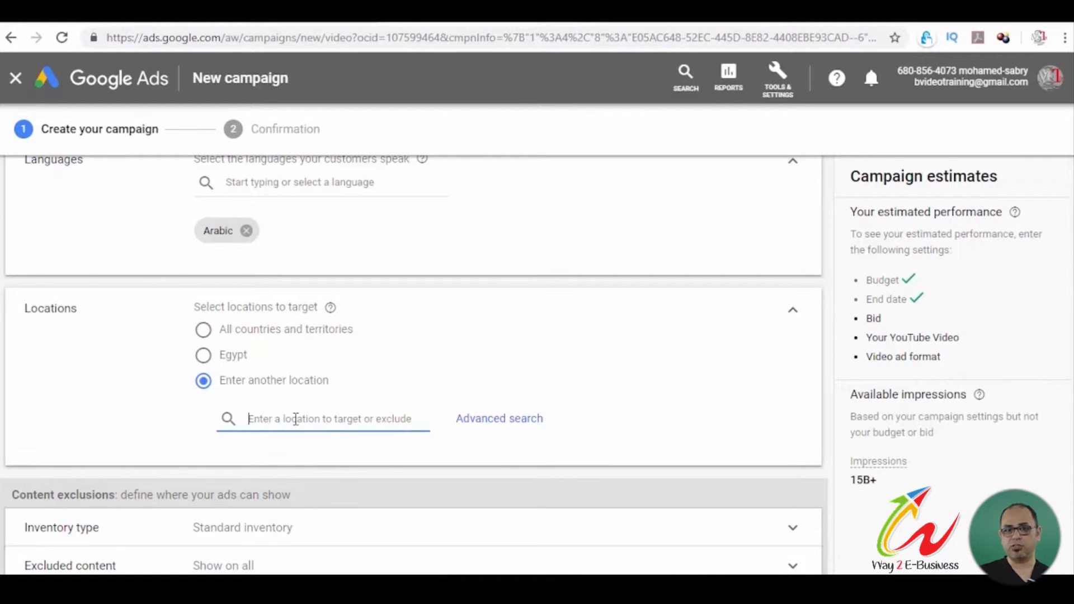
pyautogui.write('Sa')
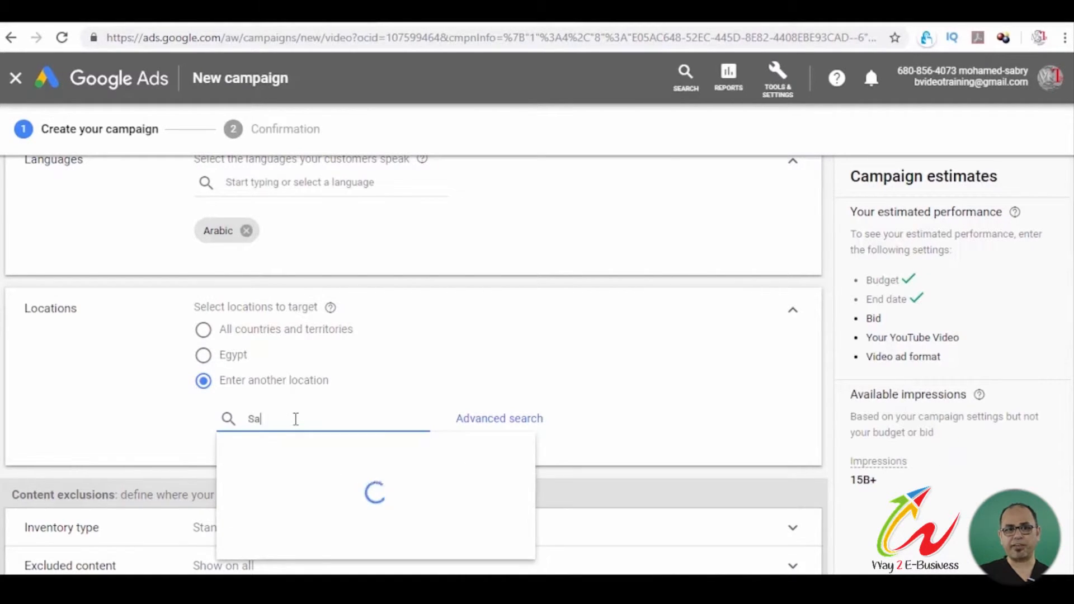
pyautogui.write('ludi')
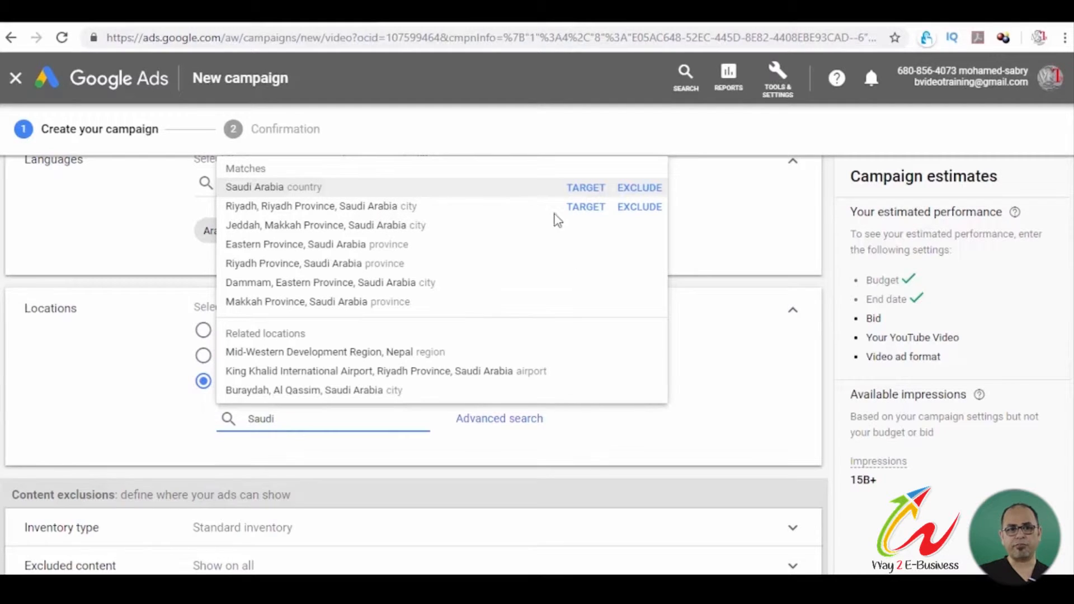
pyautogui.click(582, 208)
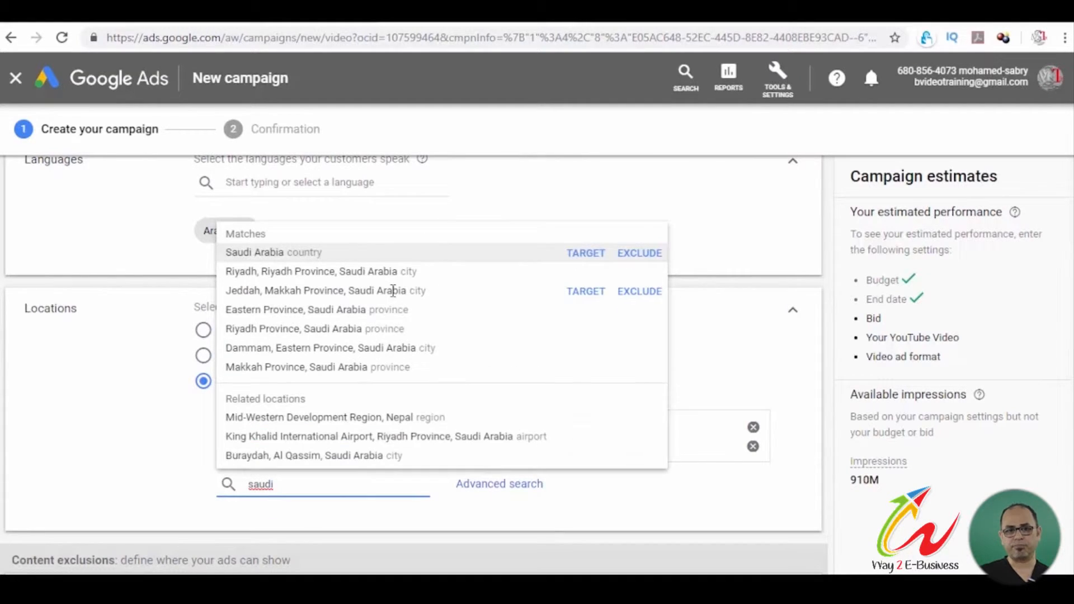
pyautogui.click(583, 293)
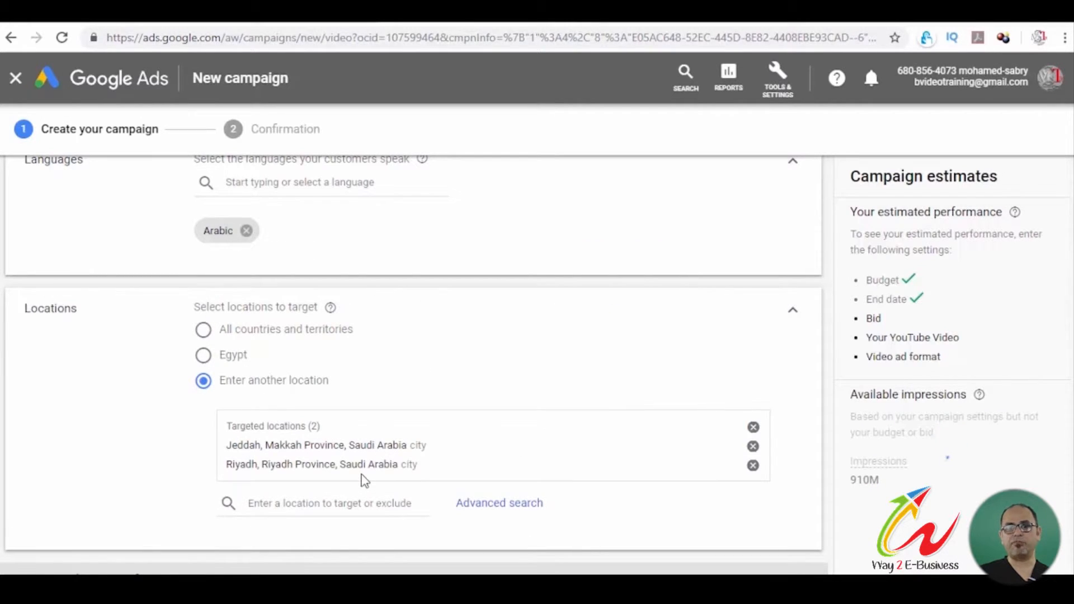
pyautogui.click(322, 550)
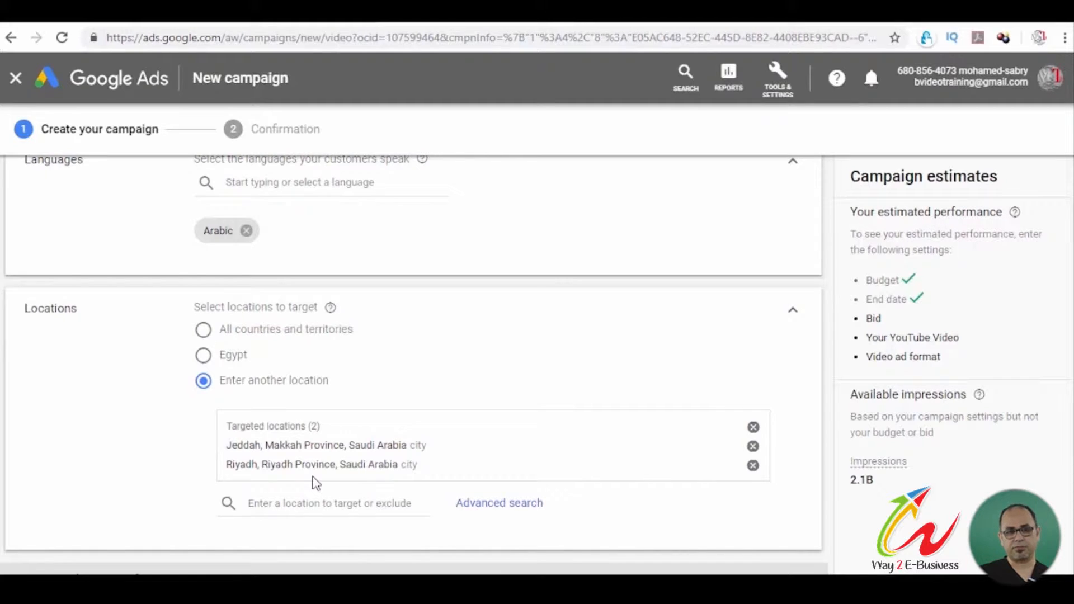
# Exclude the Sexually suggestive content (Beta) category in the campaign's content exclusions
pyautogui.scroll(-5, 316, 482)
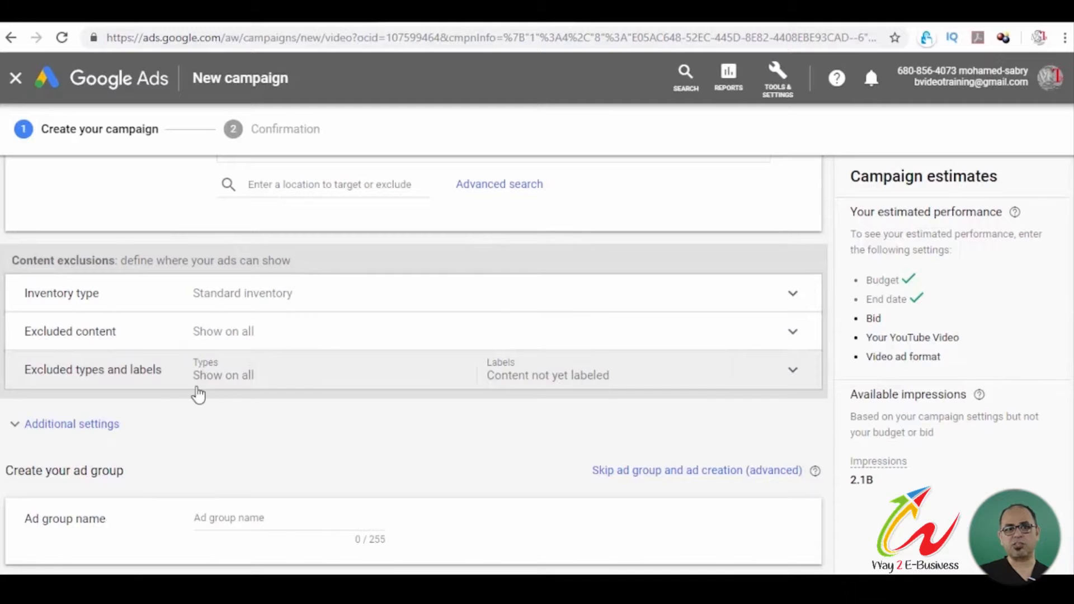
pyautogui.click(588, 333)
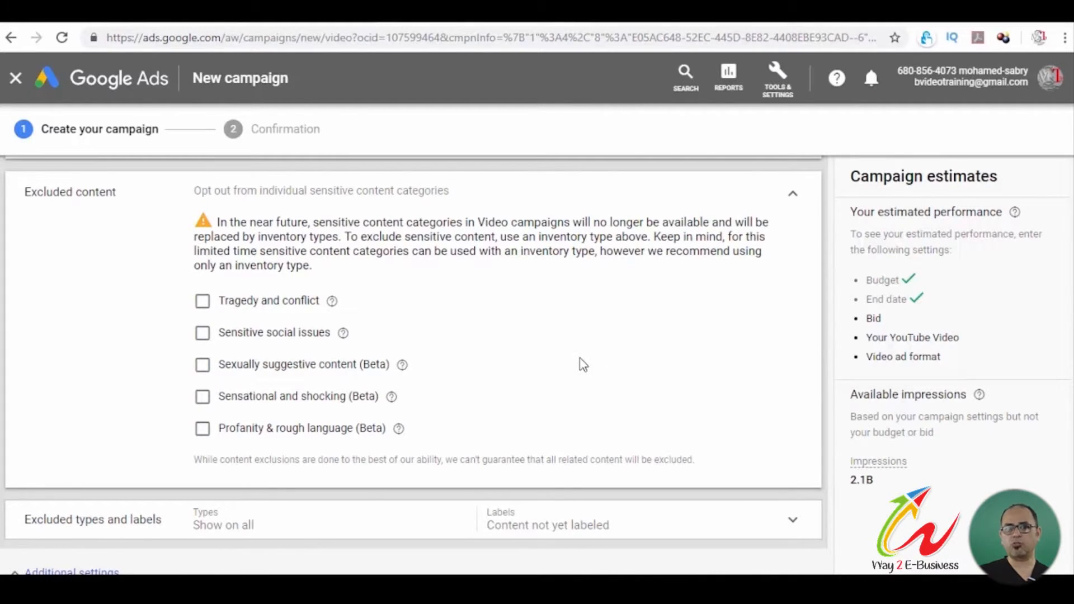
pyautogui.click(203, 366)
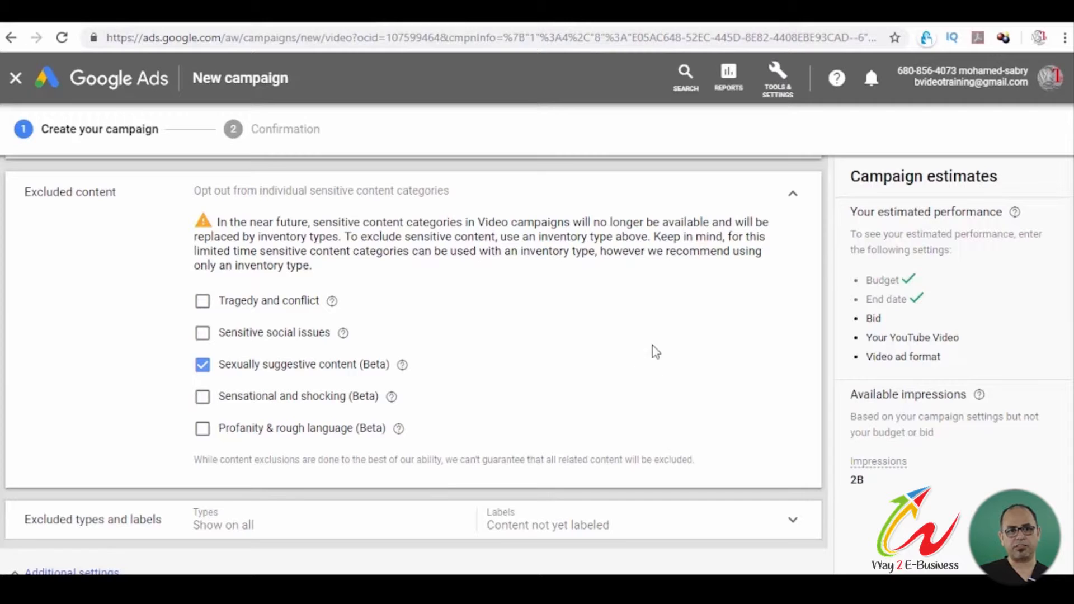
# Enable Cap view frequency in the campaign's frequency capping settings
pyautogui.scroll(-2, 717, 271)
pyautogui.scroll(-2, 717, 275)
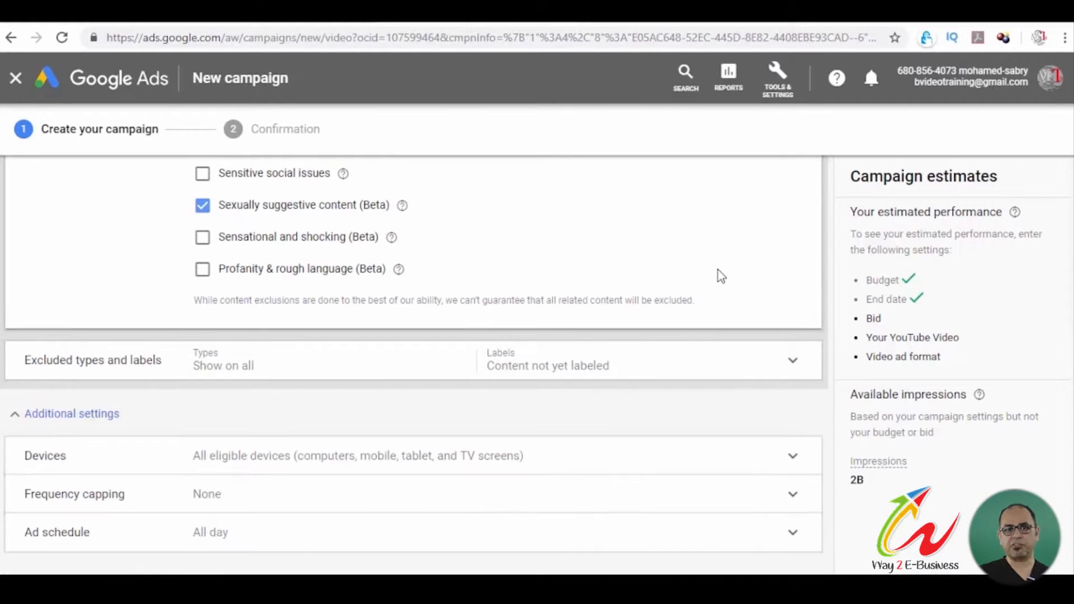
pyautogui.scroll(-4, 176, 224)
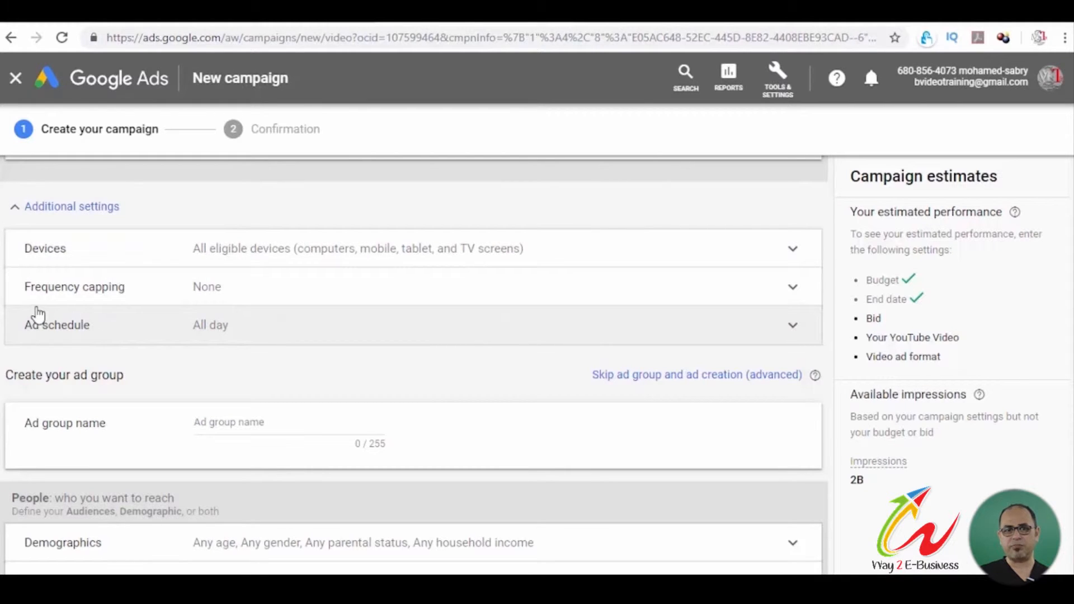
pyautogui.click(793, 296)
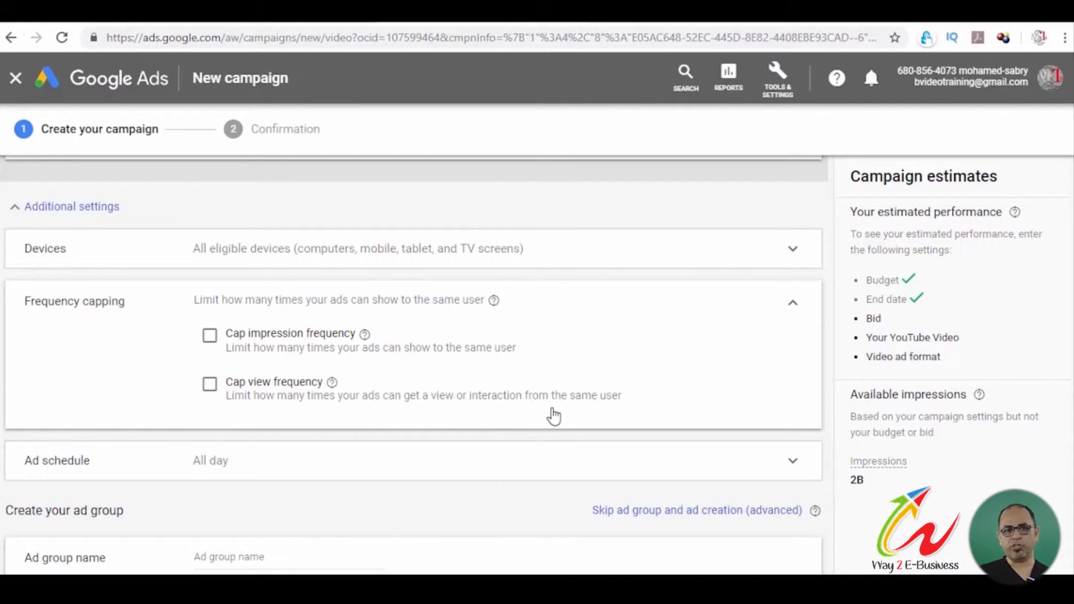
pyautogui.click(209, 383)
# Review the ad schedule's days and hours, leaving them at their defaults
pyautogui.scroll(-5, 77, 307)
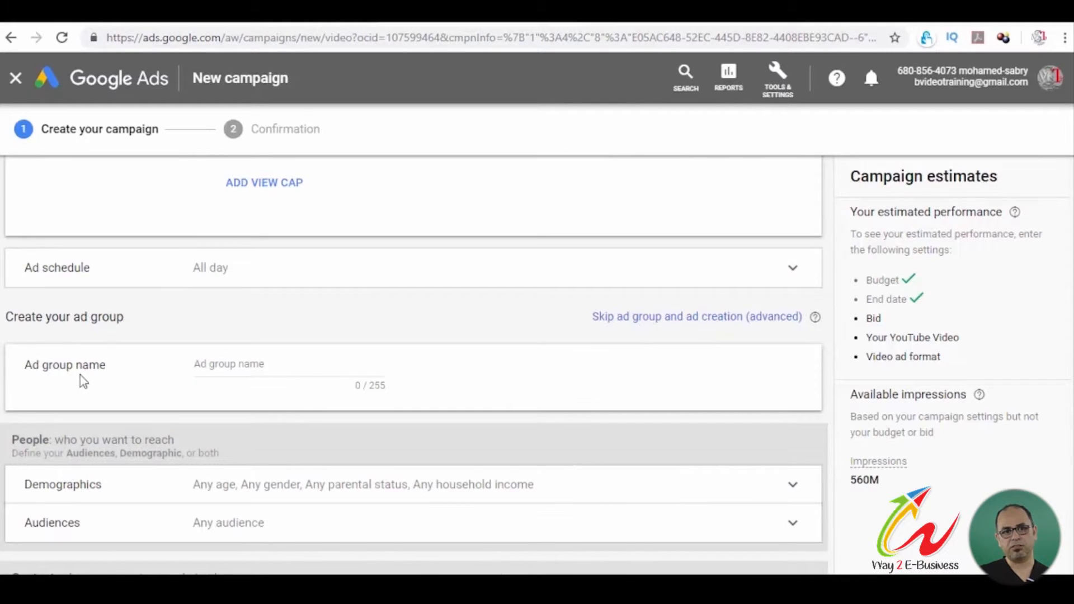
pyautogui.click(792, 274)
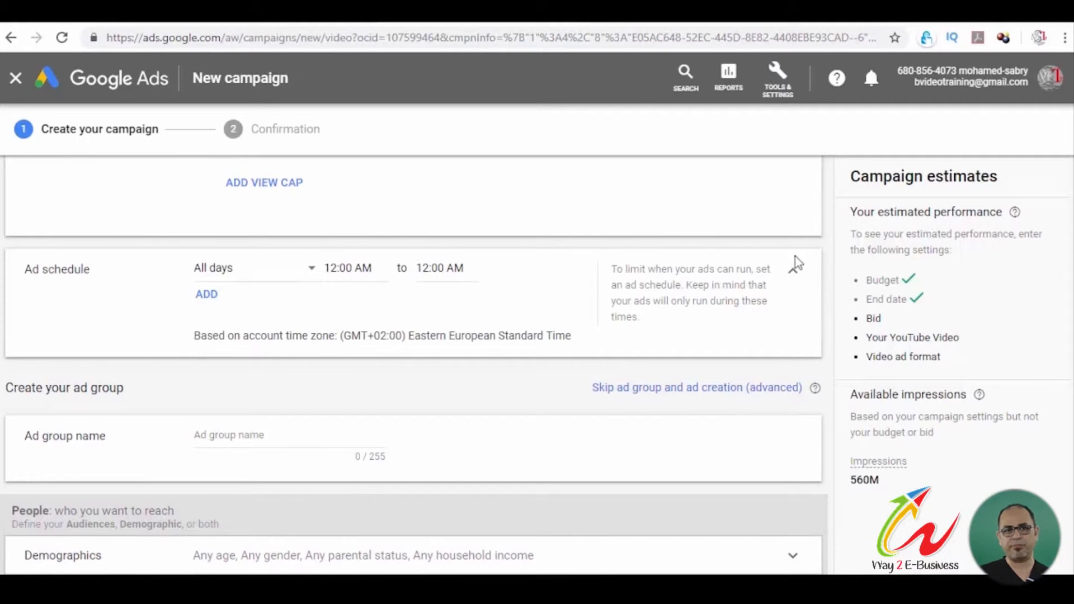
pyautogui.click(792, 277)
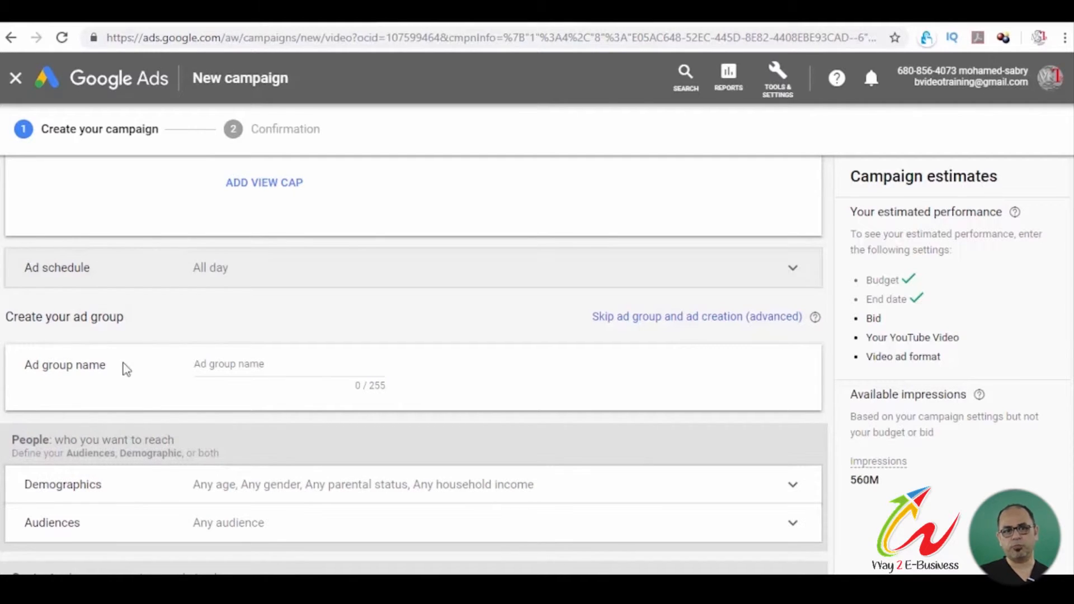
# Name the ad group "phri2019-ramadan"
pyautogui.click(220, 365)
pyautogui.write('phri2019')
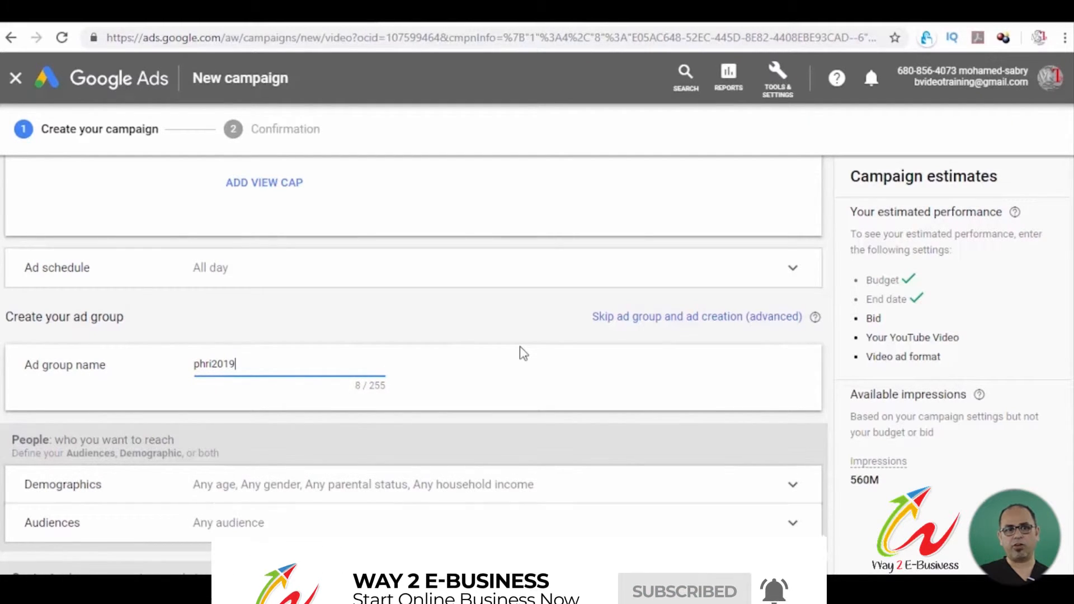
pyautogui.write('-rama')
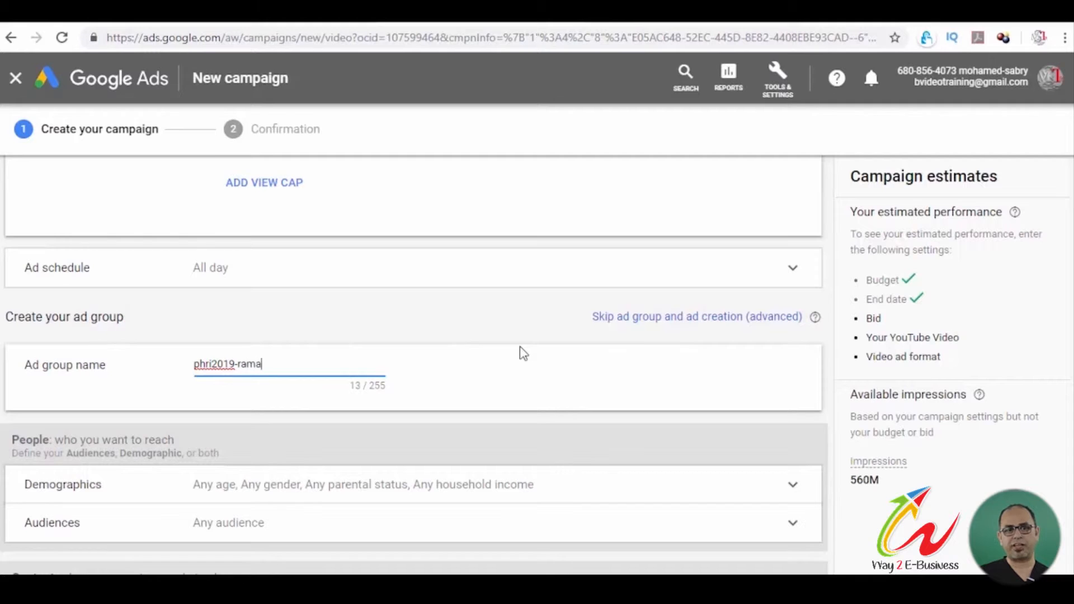
pyautogui.write('dan')
# Limit the ad group's age targeting to 25-34, 35-44 and 45-54, excluding 18-24, 55-64, 65+ and Unknown
pyautogui.scroll(-3, 63, 342)
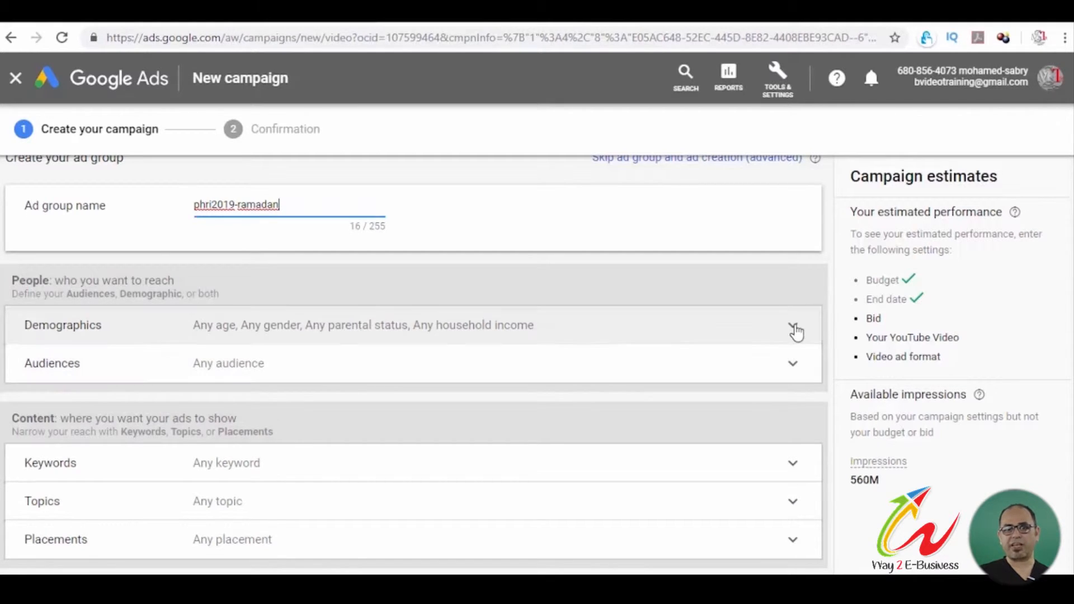
pyautogui.click(792, 327)
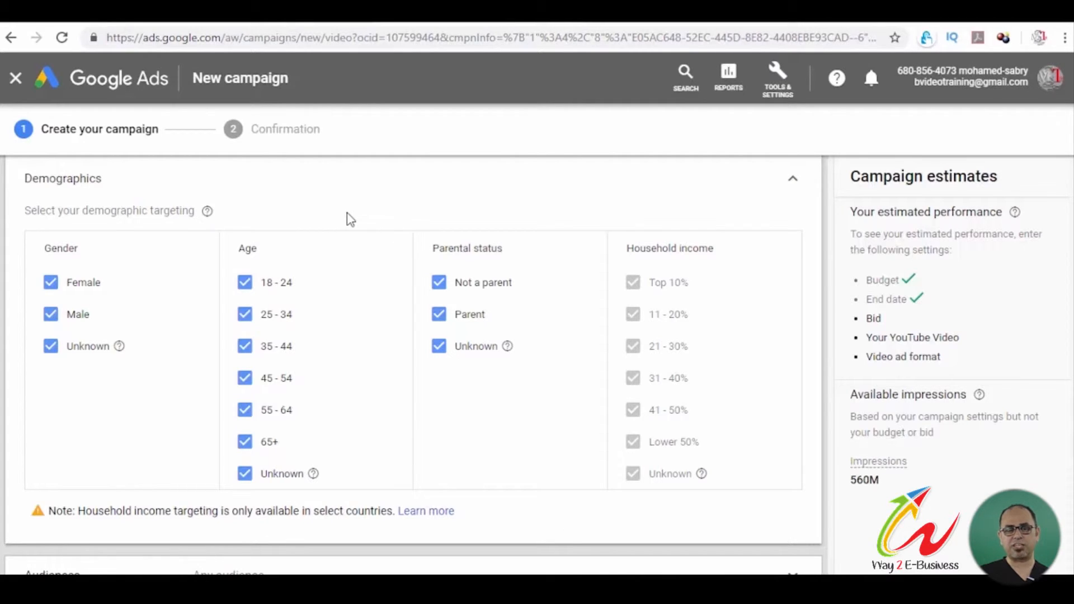
pyautogui.click(246, 283)
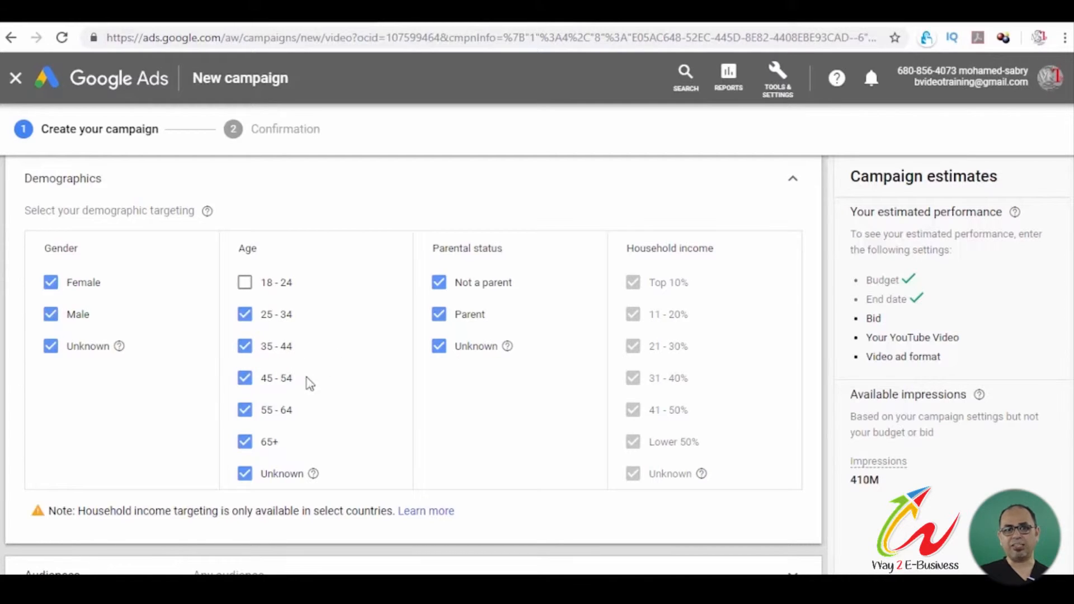
pyautogui.click(244, 410)
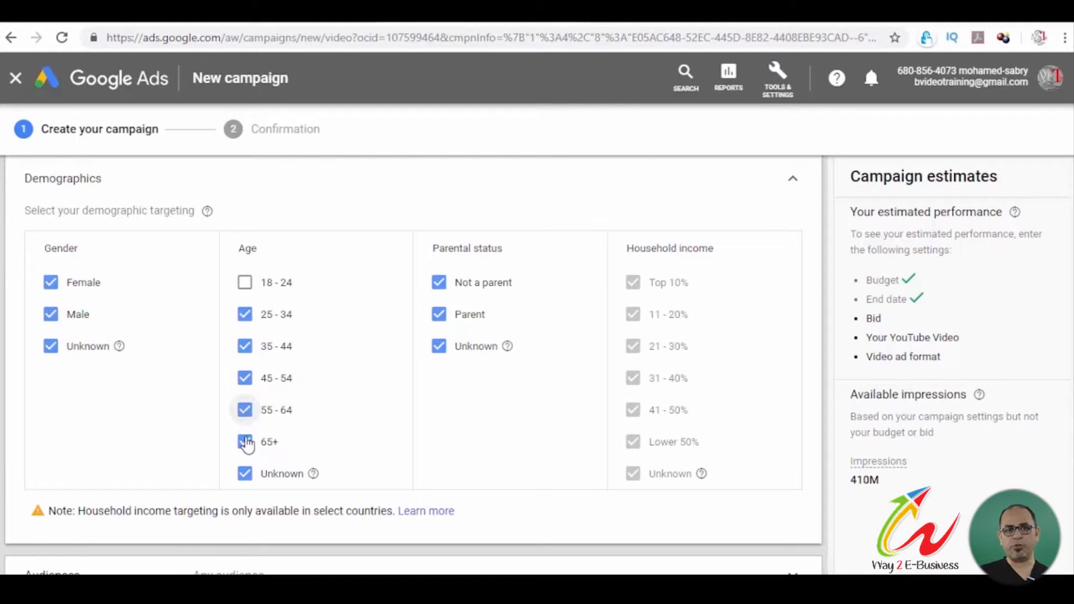
pyautogui.click(244, 443)
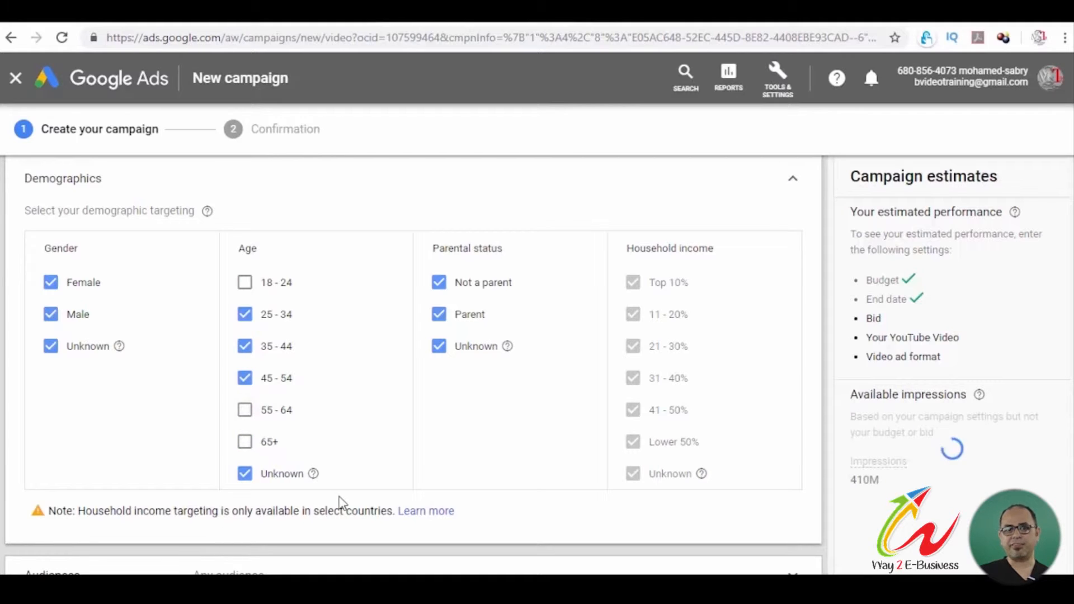
pyautogui.click(244, 474)
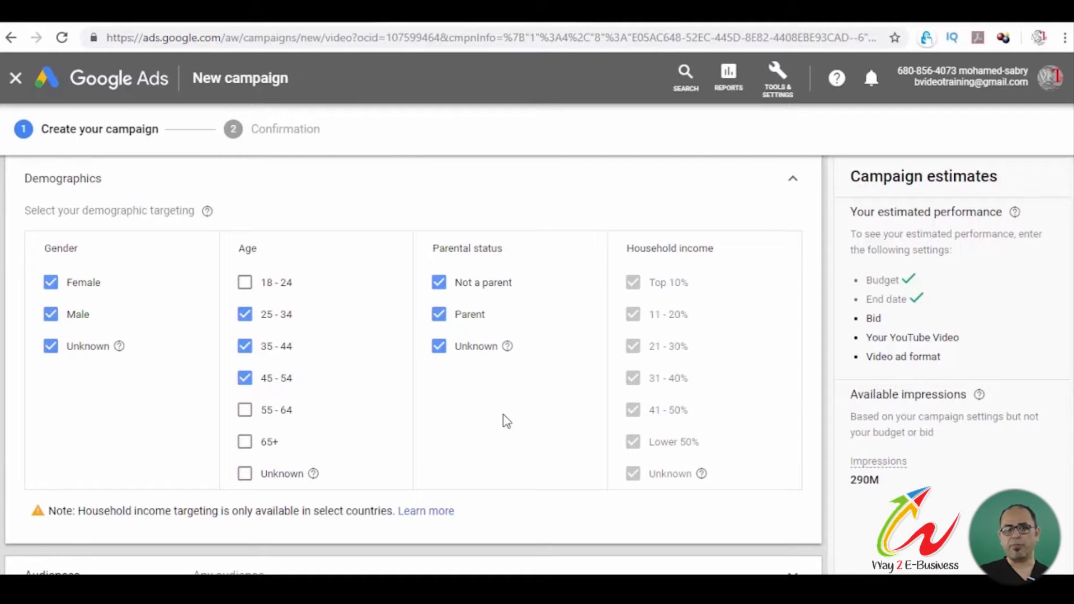
pyautogui.scroll(-2, 631, 195)
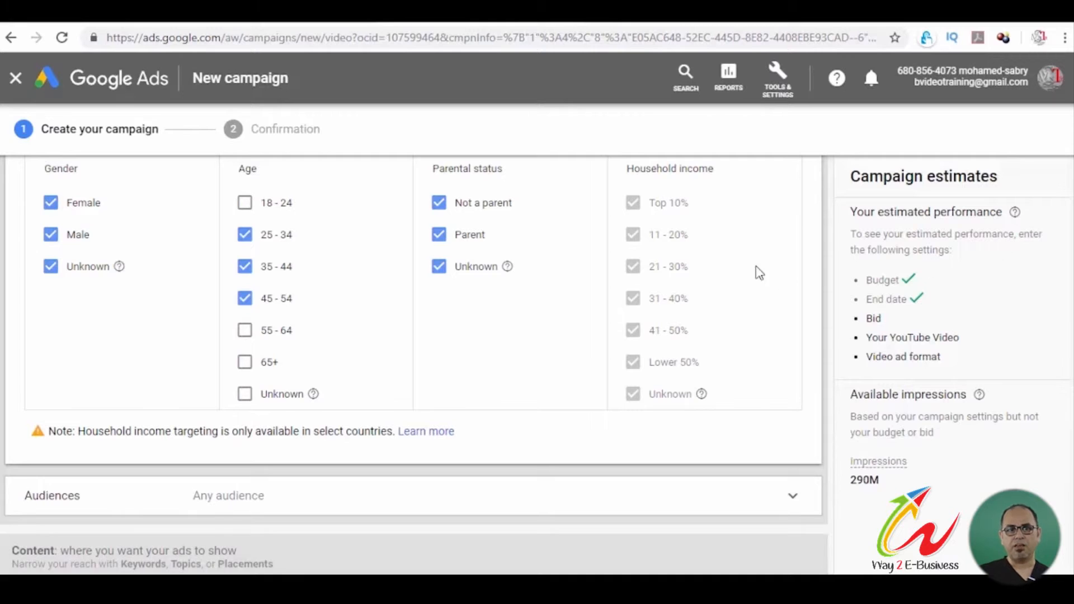
pyautogui.scroll(1, 463, 307)
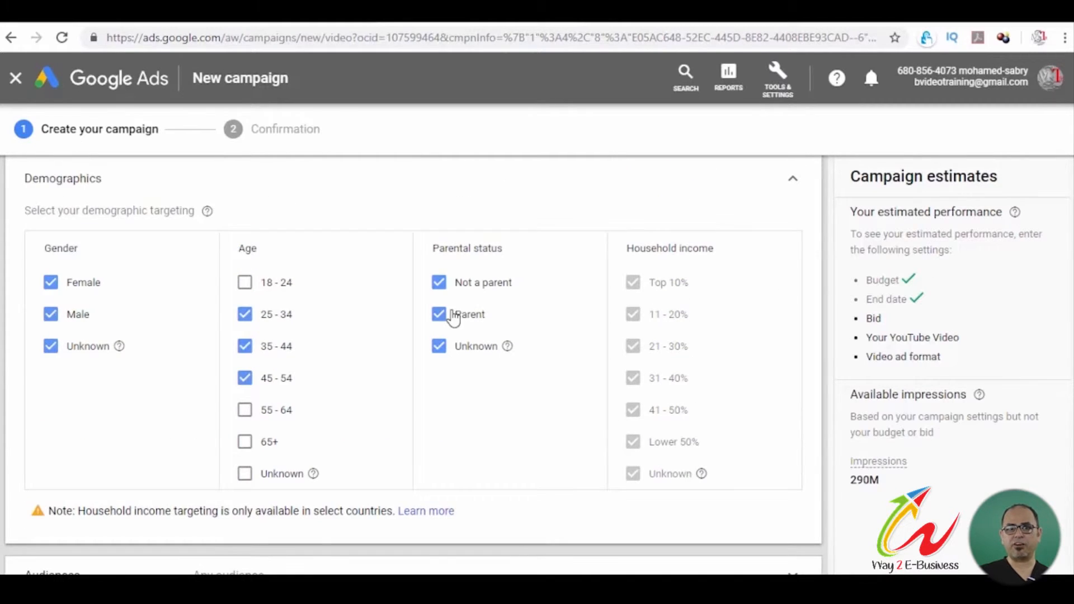
# Search audiences for "human resource" and "hr generalist"; target Career Consulting Services, Clerical & Administrative Jobs, Staffing & Recruitment Services, and Executive & Management Jobs
pyautogui.scroll(-3, 233, 229)
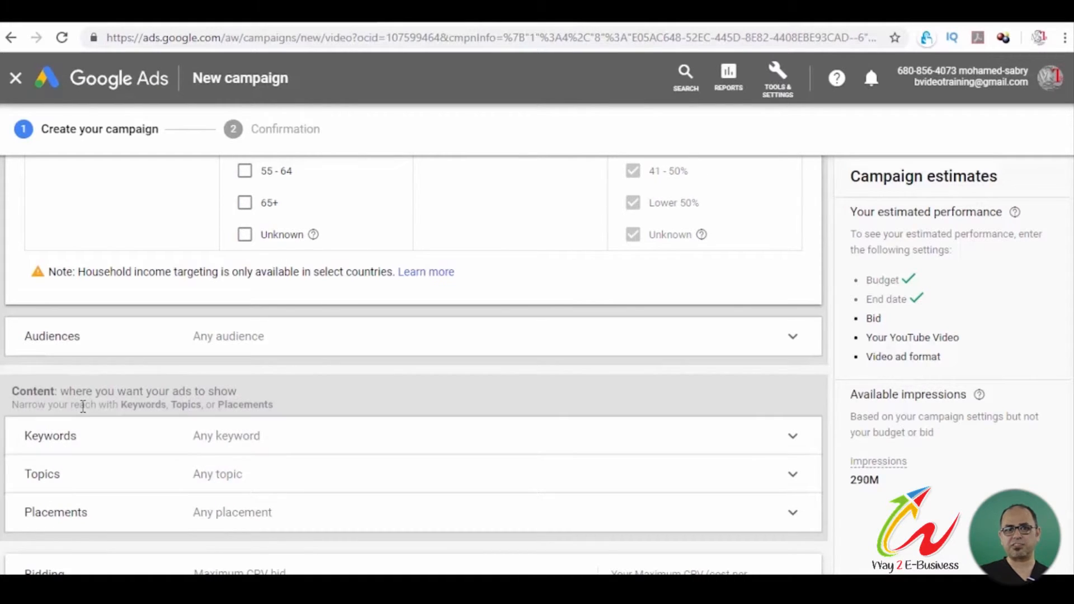
pyautogui.click(314, 339)
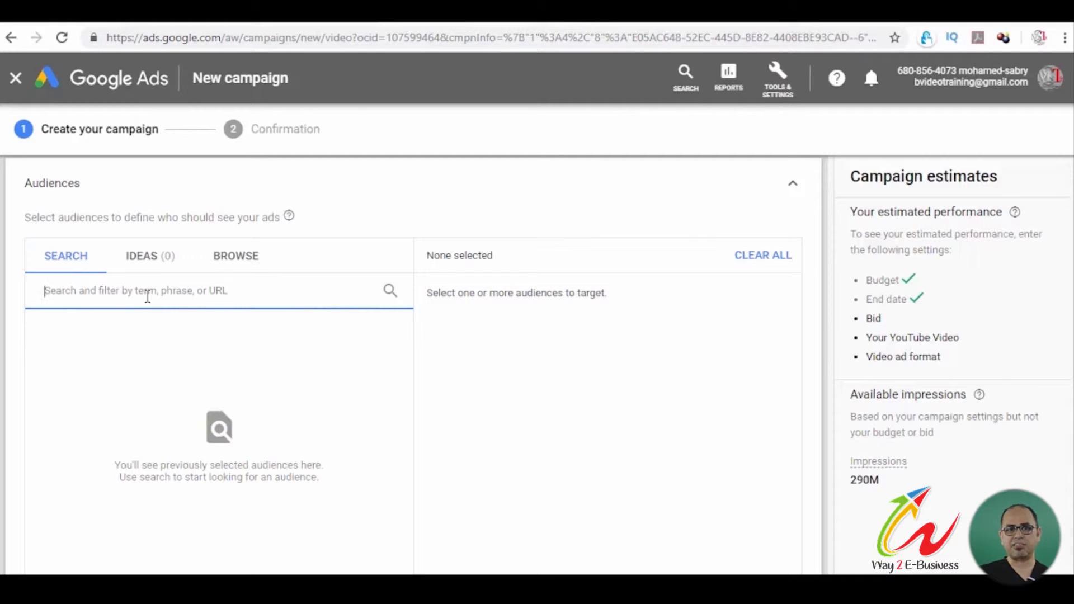
pyautogui.write('human')
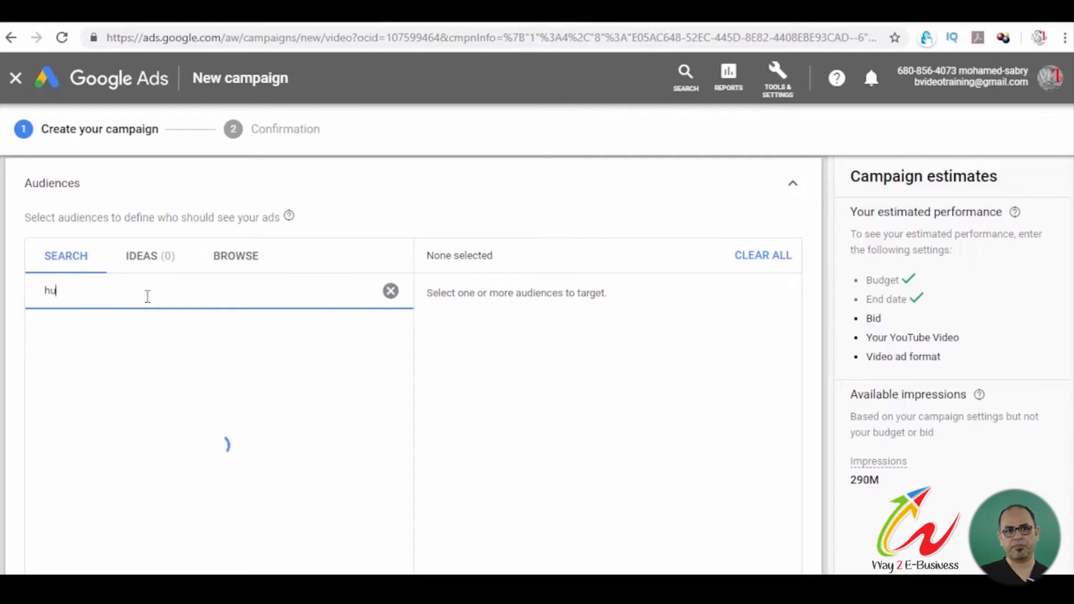
pyautogui.write(' resource')
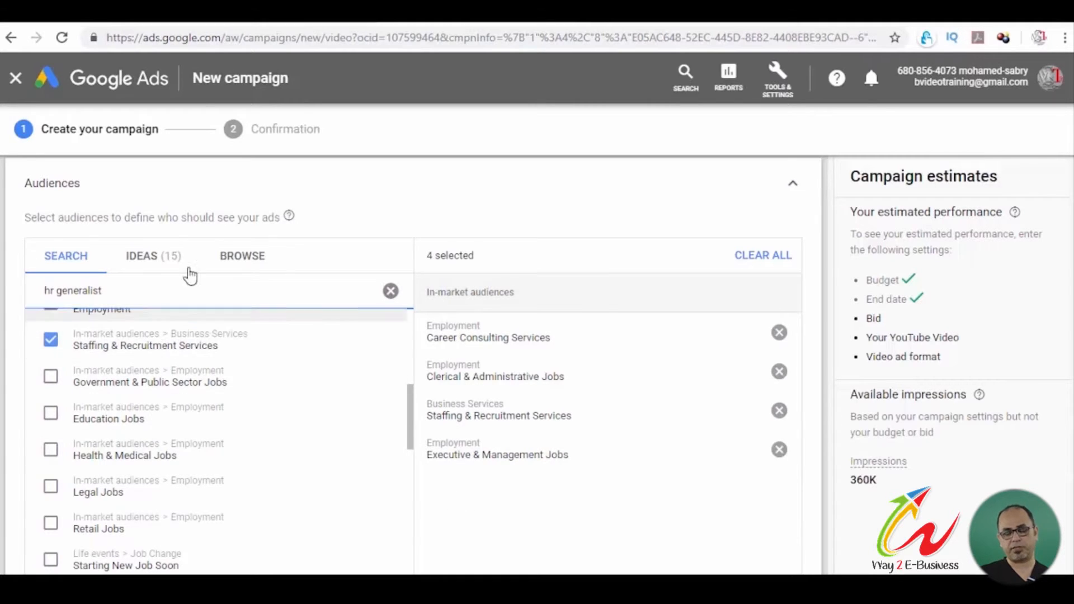
pyautogui.click(242, 257)
# Set the ad group's maximum CPV bid to EGP 1.75
pyautogui.scroll(-3, 331, 341)
pyautogui.scroll(-3, 334, 346)
pyautogui.scroll(-3, 334, 348)
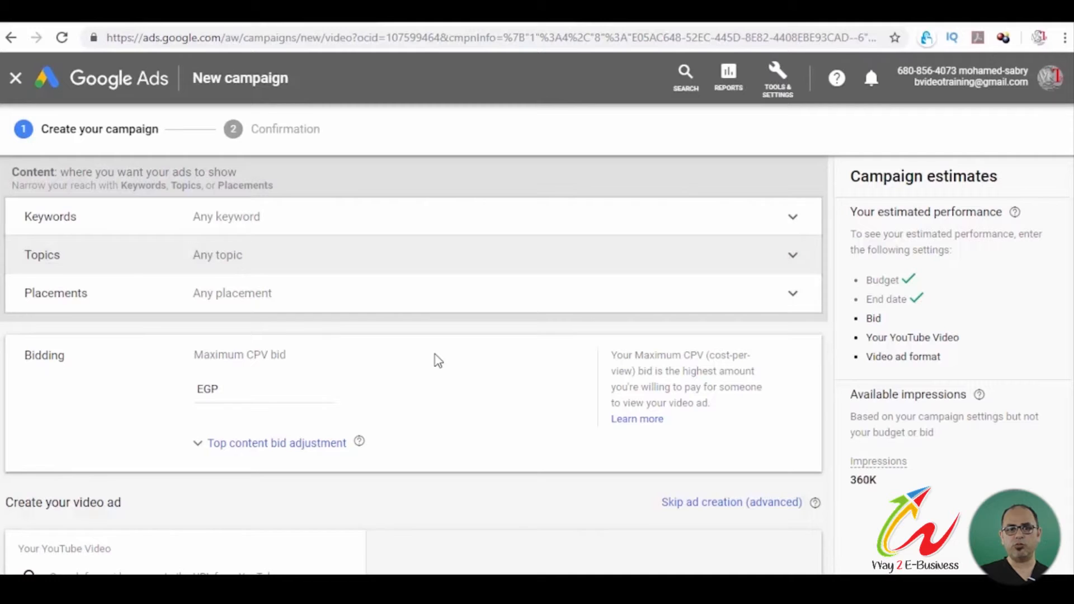
pyautogui.click(495, 390)
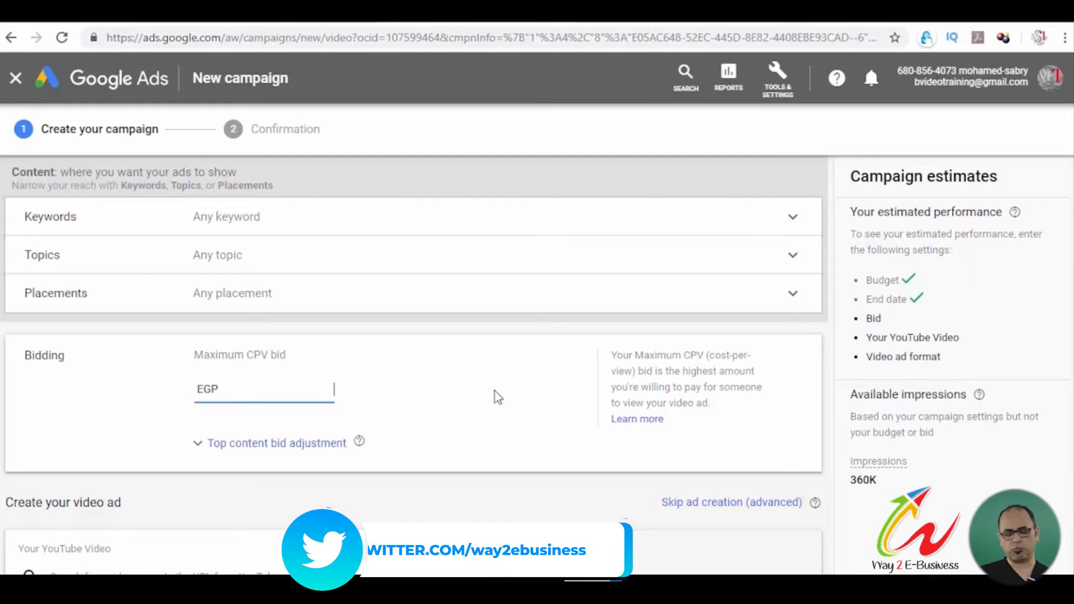
pyautogui.scroll(-4, 495, 391)
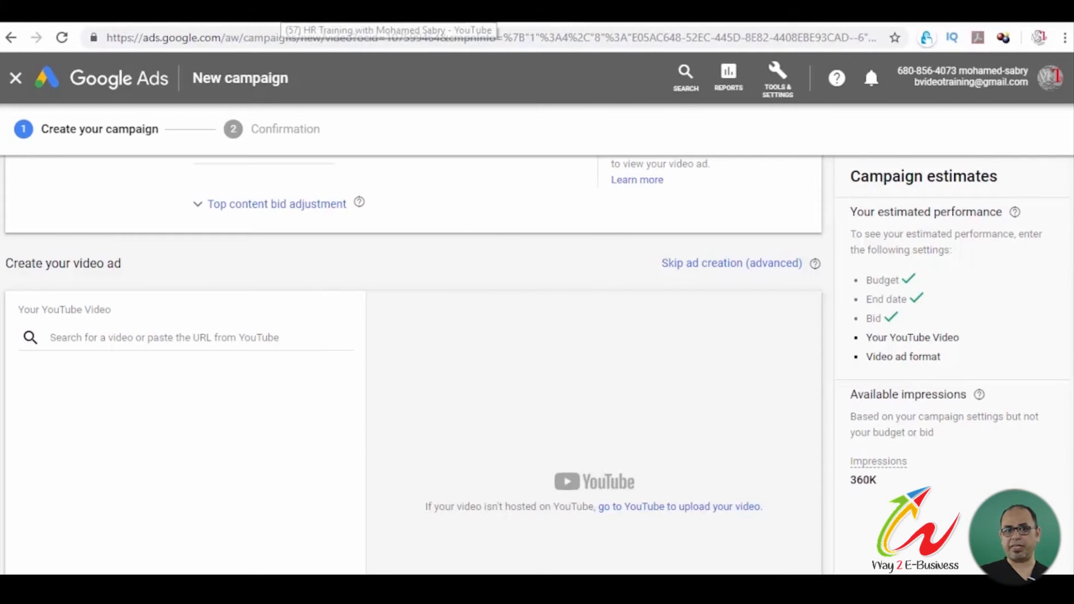
# Switch to the YouTube channel, open the video "PHRI 2019 for arab & Get $75 Discount", and copy its URL without the time parameter
pyautogui.click(335, 14)
pyautogui.scroll(-3, 271, 217)
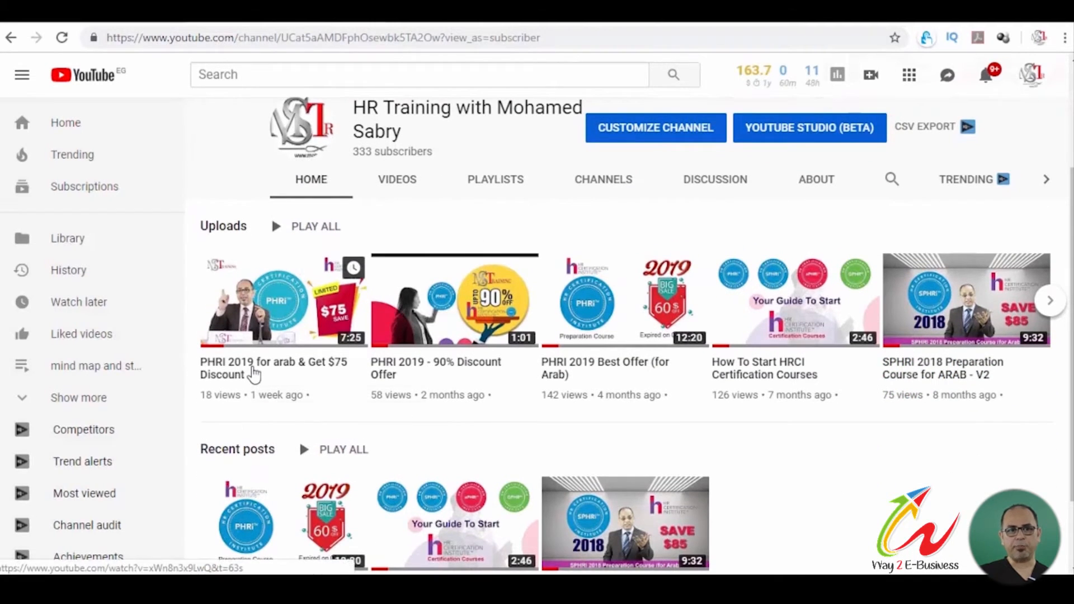
pyautogui.click(253, 375)
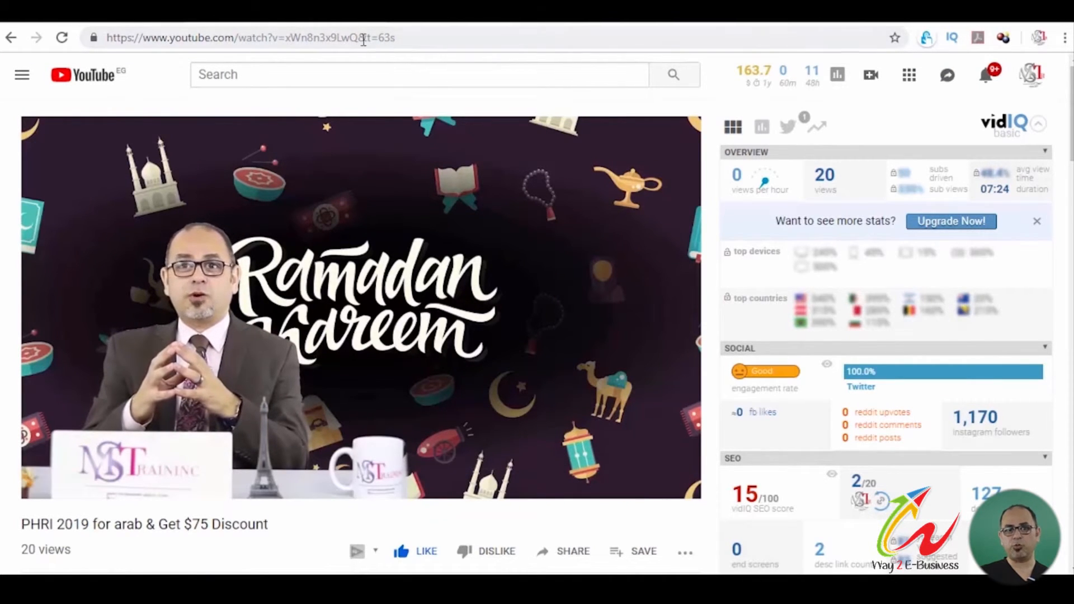
pyautogui.moveTo(358, 38); pyautogui.dragTo(8, 64)
pyautogui.hotkey('ctrl', 'c')
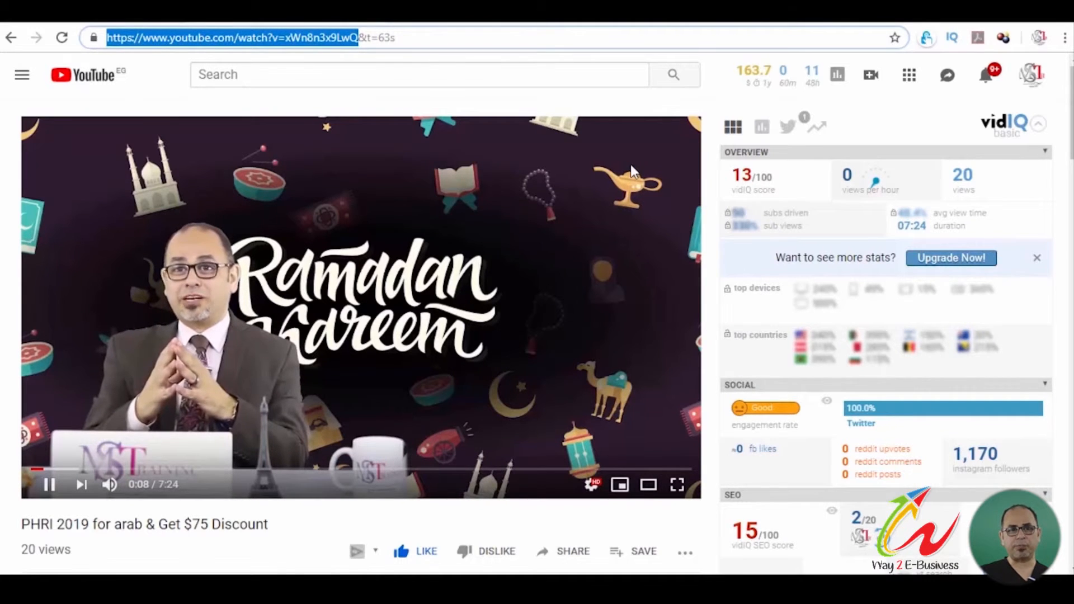
# Return to Google Ads and select the video from the copied YouTube URL as the ad's video
pyautogui.click(492, 12)
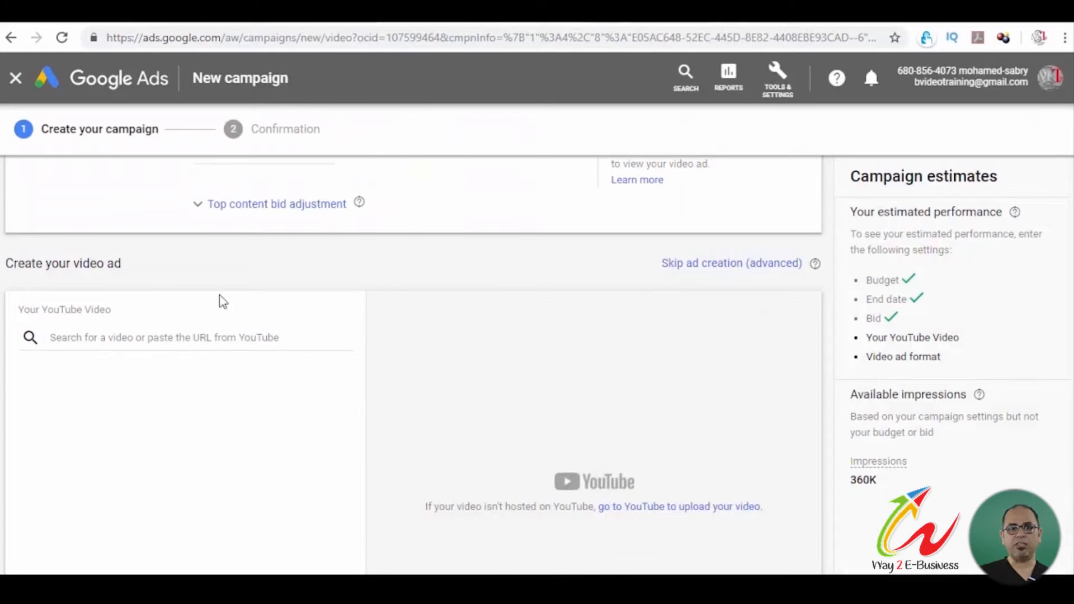
pyautogui.click(158, 338)
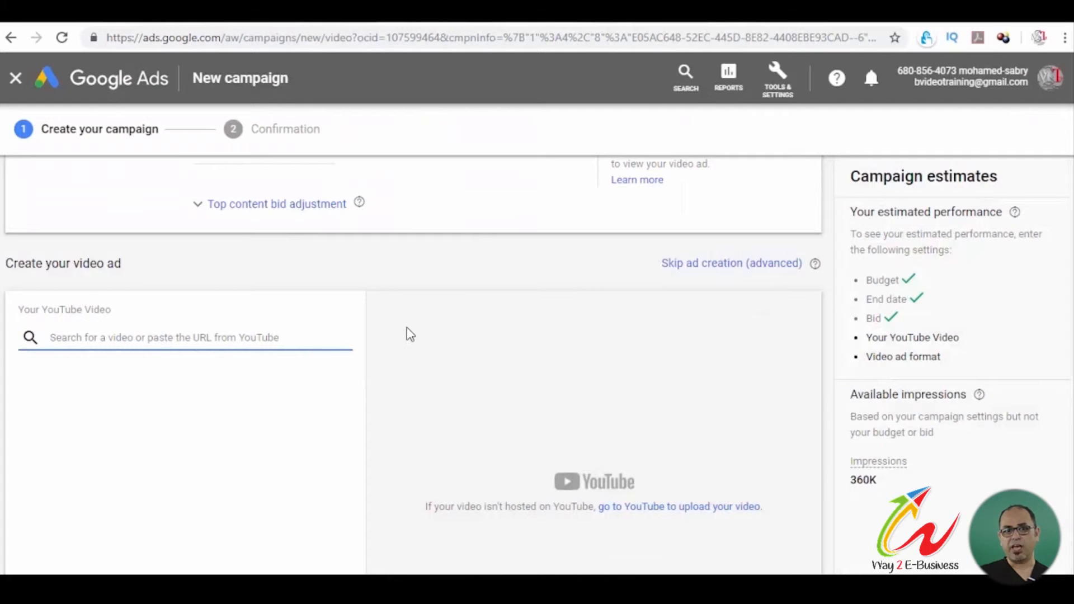
pyautogui.hotkey('ctrl', 'v')
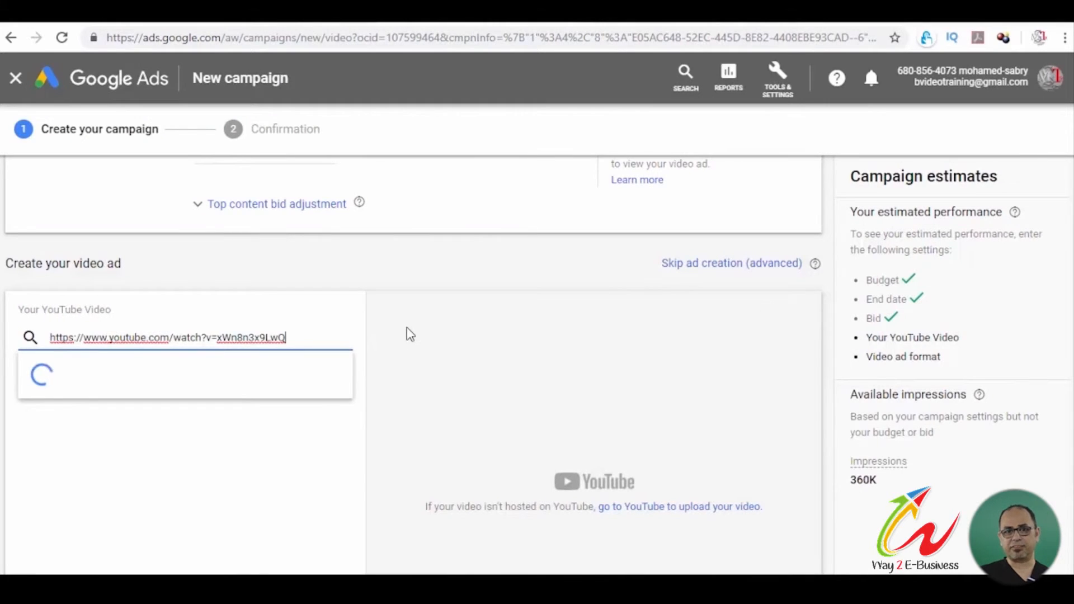
pyautogui.click(228, 380)
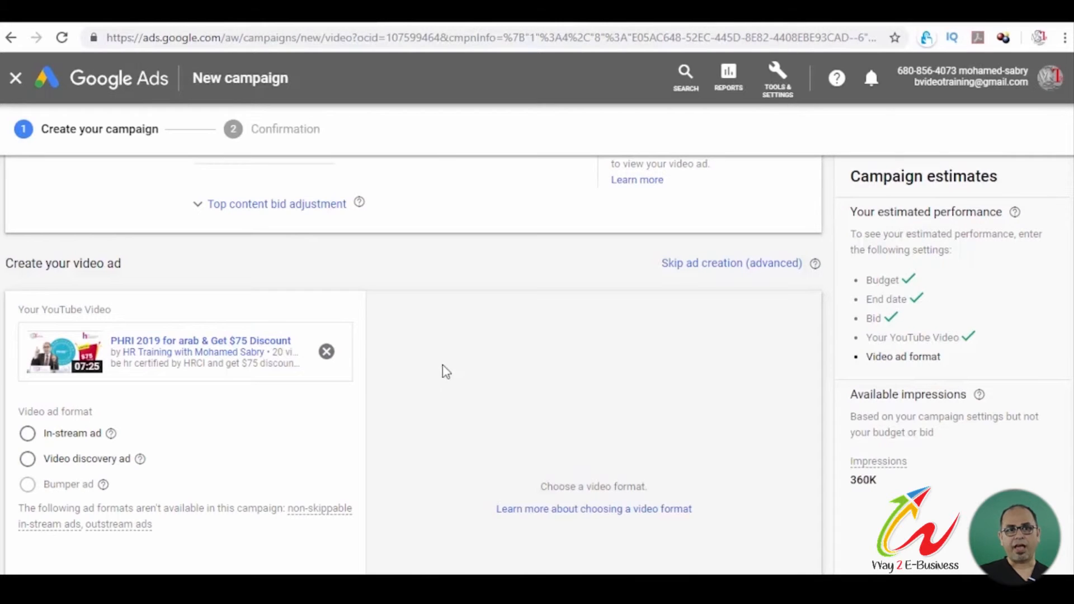
# Set the video ad format to In-stream ad after comparing it with Video discovery ad
pyautogui.scroll(-1, 447, 330)
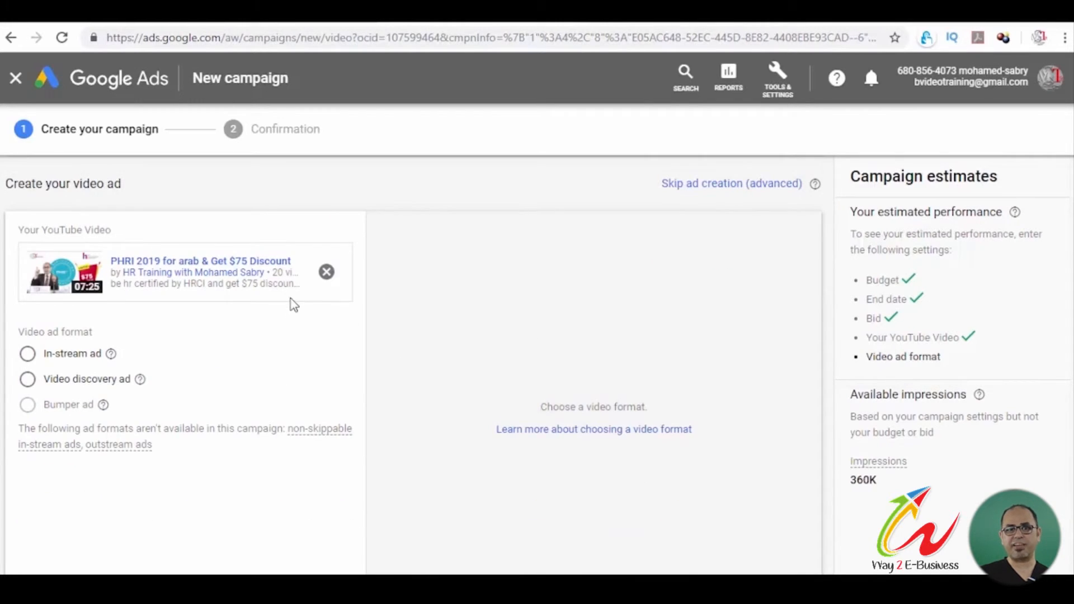
pyautogui.click(26, 354)
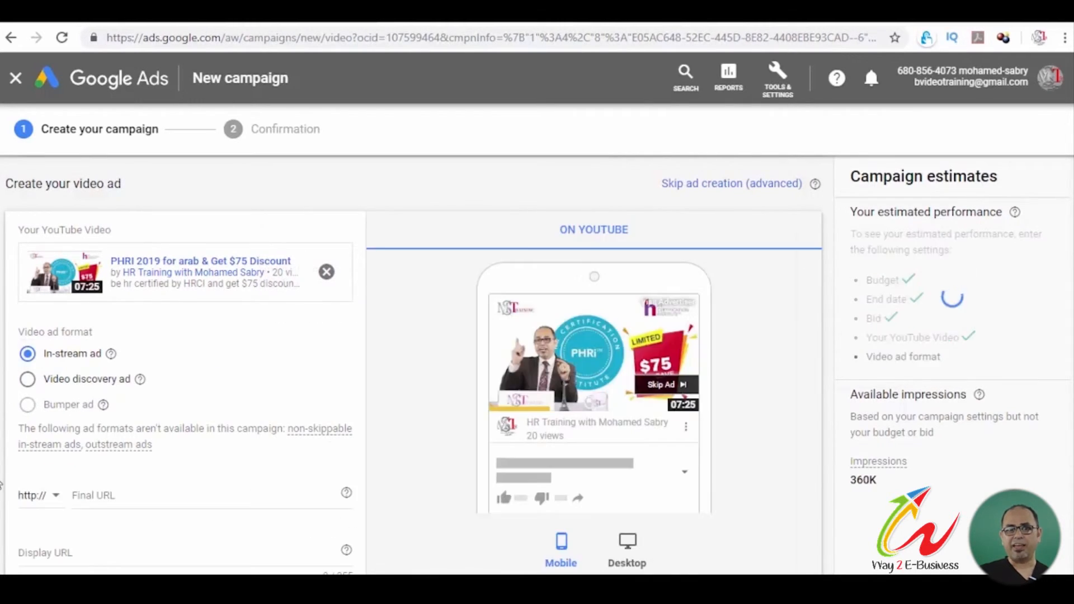
pyautogui.click(27, 380)
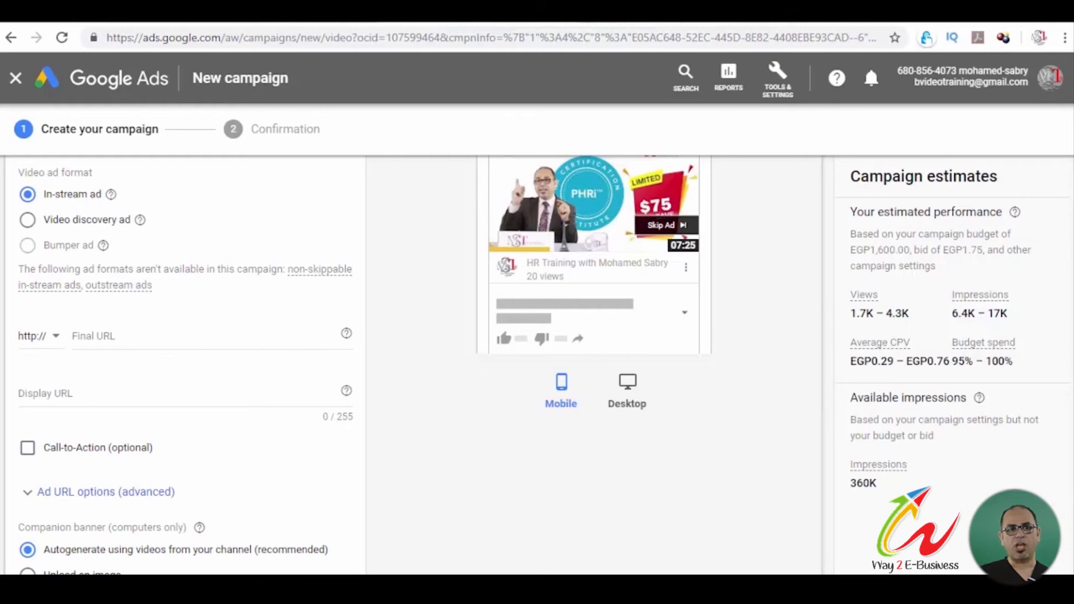
# Switch to the website's PHRI 2019 Preparation Course product page, look through it, and copy its full address
pyautogui.click(626, 12)
pyautogui.scroll(-4, 696, 223)
pyautogui.scroll(-10, 698, 223)
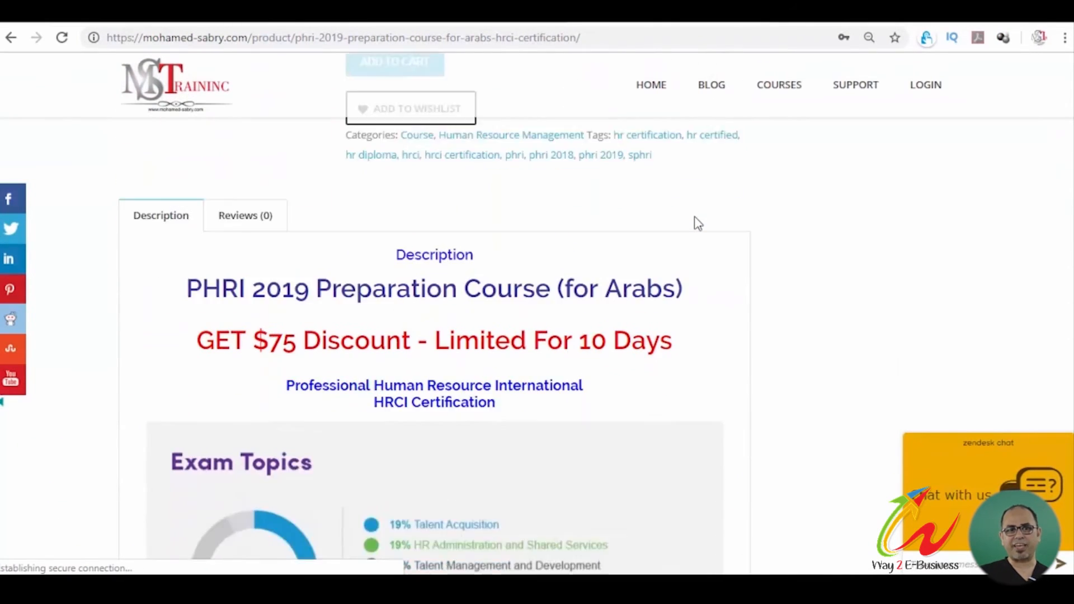
pyautogui.scroll(-5, 695, 220)
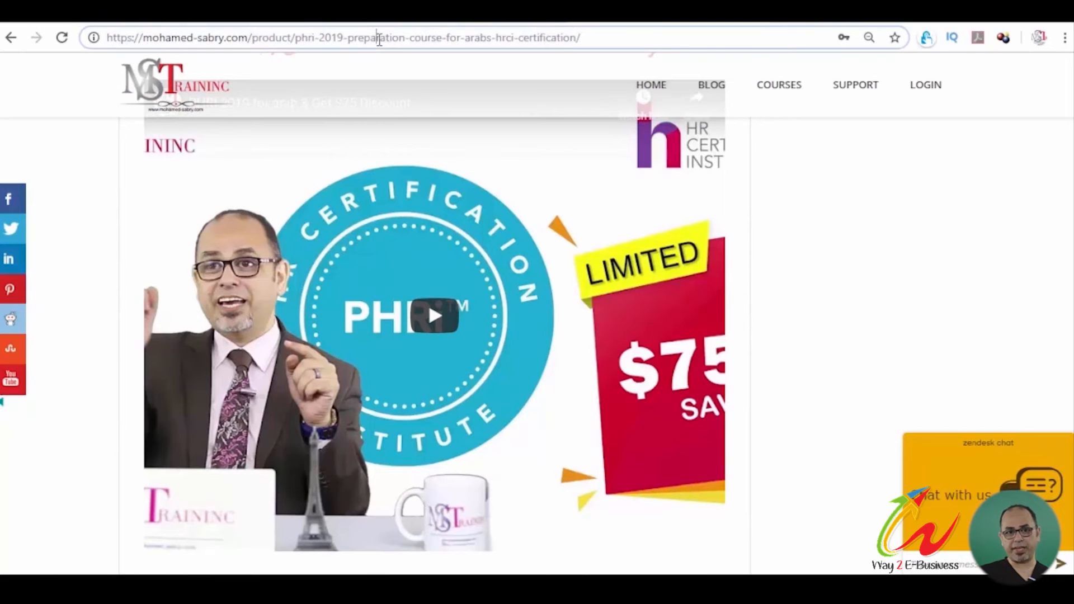
pyautogui.click(379, 39)
pyautogui.rightClick(379, 39)
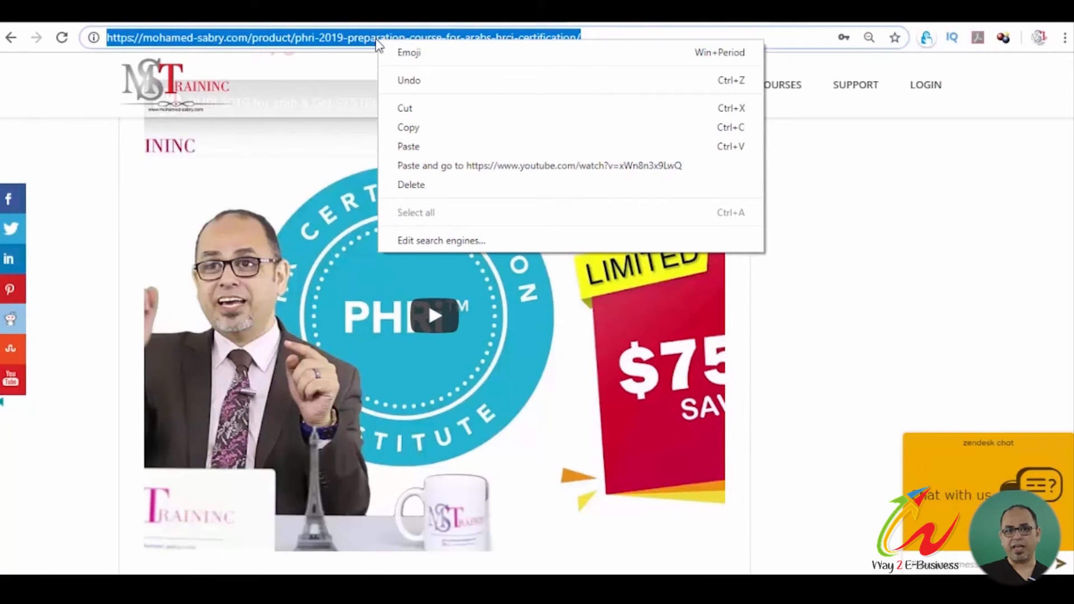
pyautogui.click(409, 128)
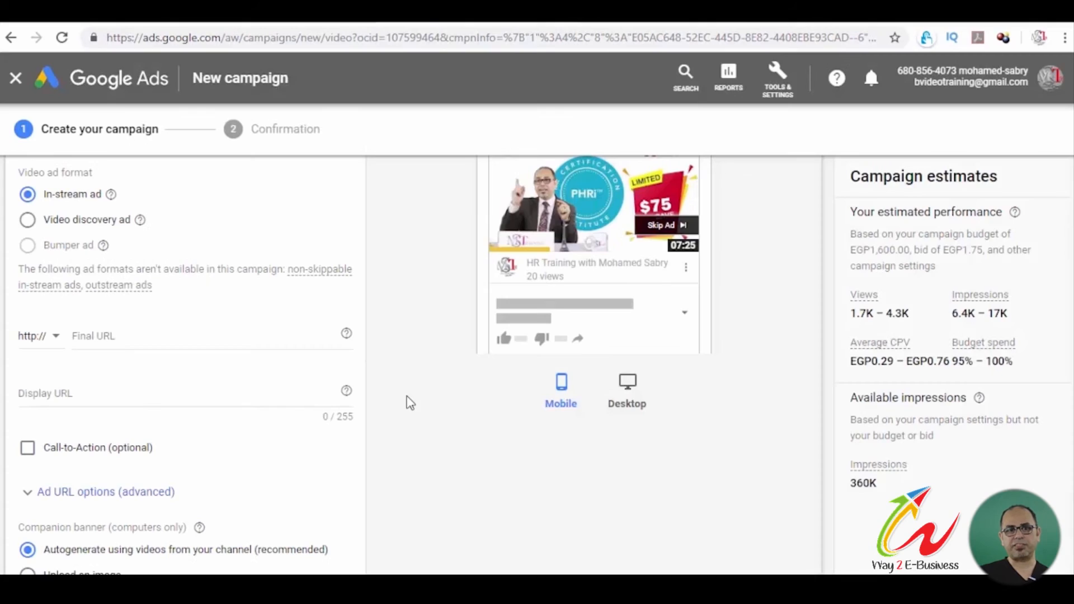
# Enter the copied course page address as the final URL, and shorten the display URL to the domain plus /phri-2019-preparation-course-for-arabs
pyautogui.click(124, 337)
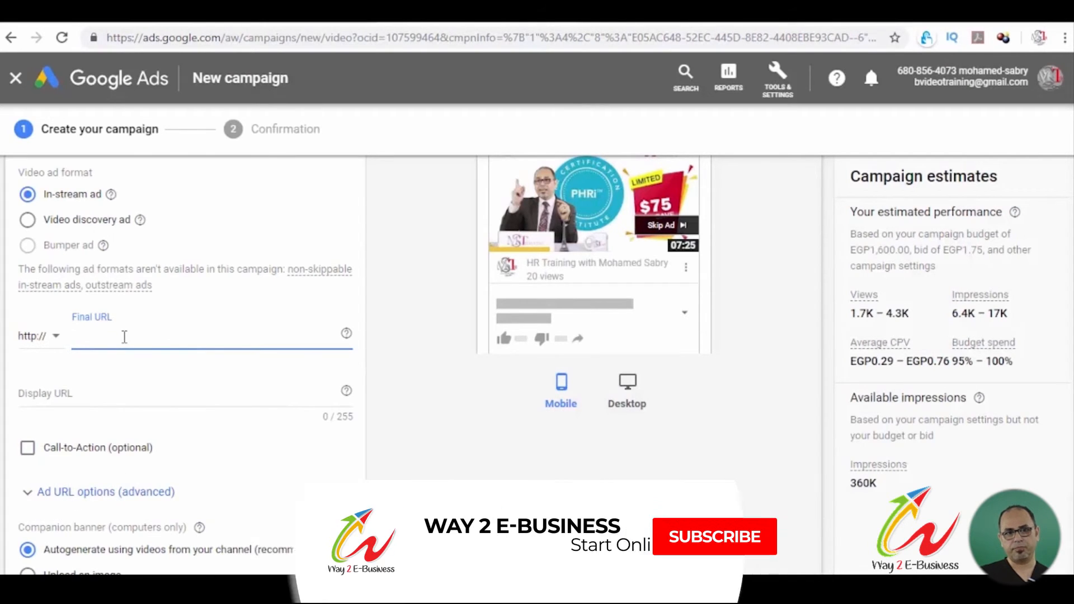
pyautogui.hotkey('ctrl', 'v')
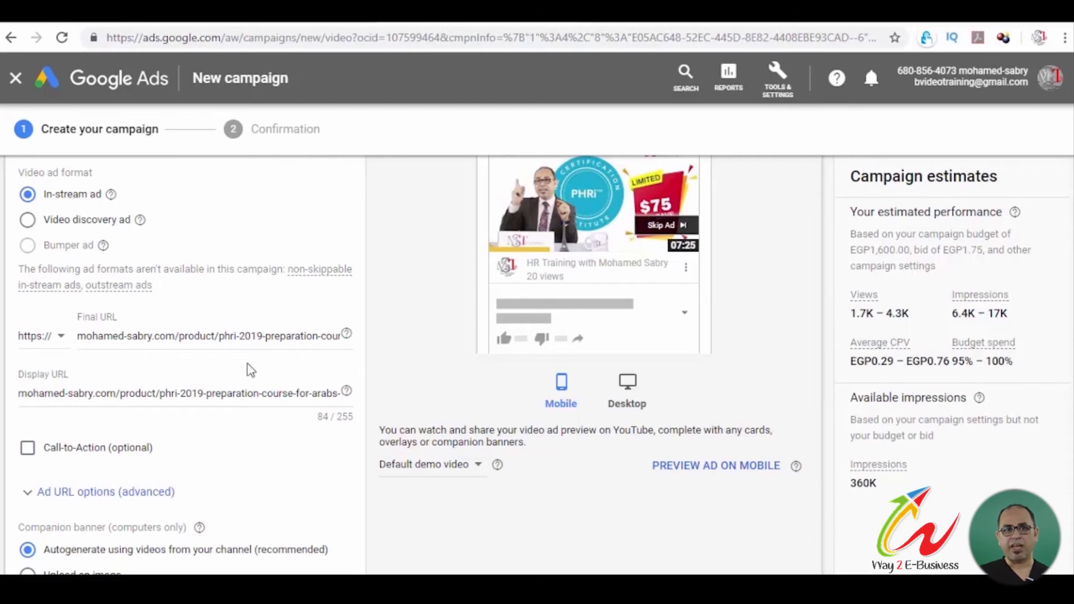
pyautogui.click(202, 398)
pyautogui.hotkey('ctrl', 'a')
pyautogui.hotkey('ctrl', 'v')
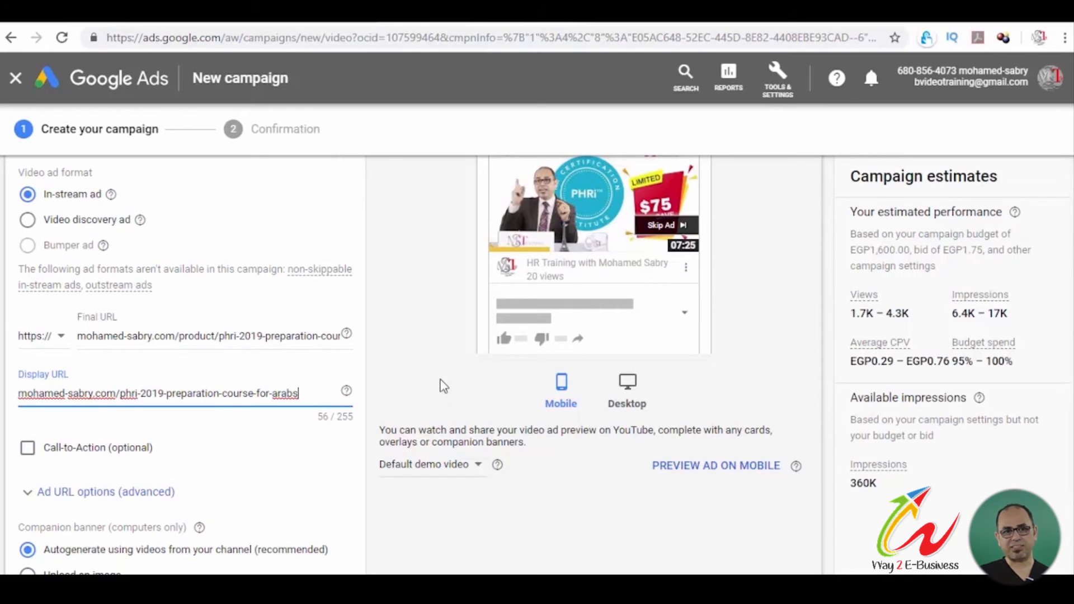
pyautogui.click(440, 384)
# Upload the "youtube banner" image from the ramadan offer folder as the companion banner, and name the ad "Phri2019 - ramadan offer"
pyautogui.scroll(-3, 50, 375)
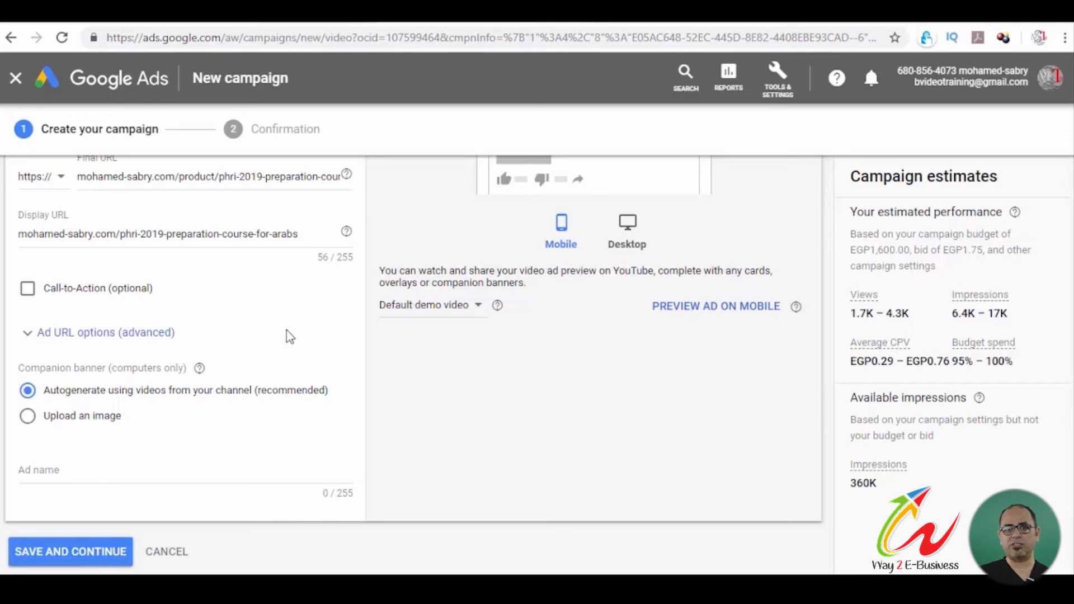
pyautogui.click(27, 418)
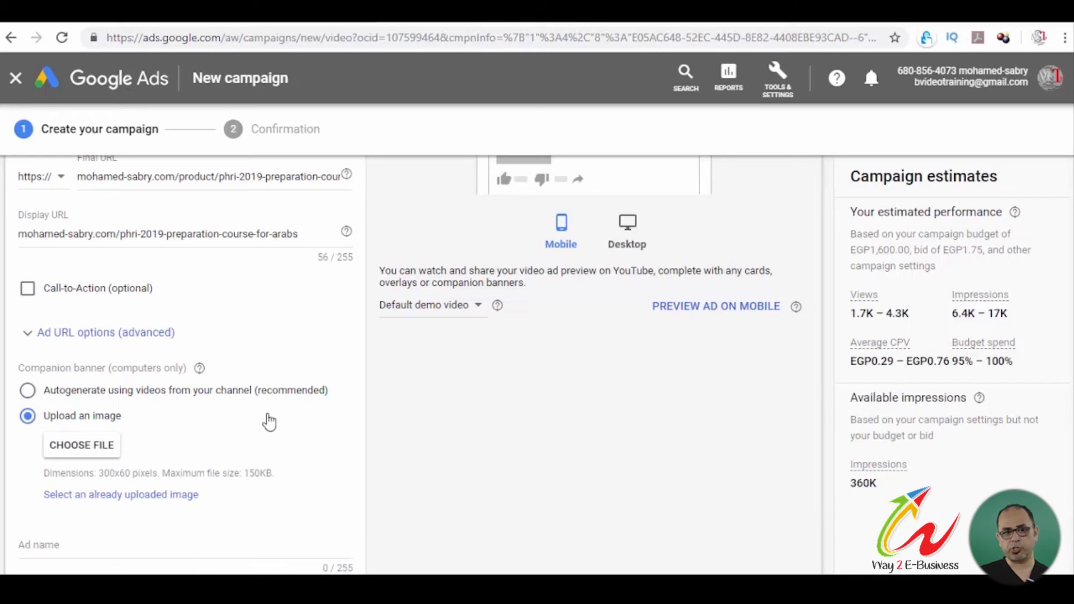
pyautogui.click(92, 453)
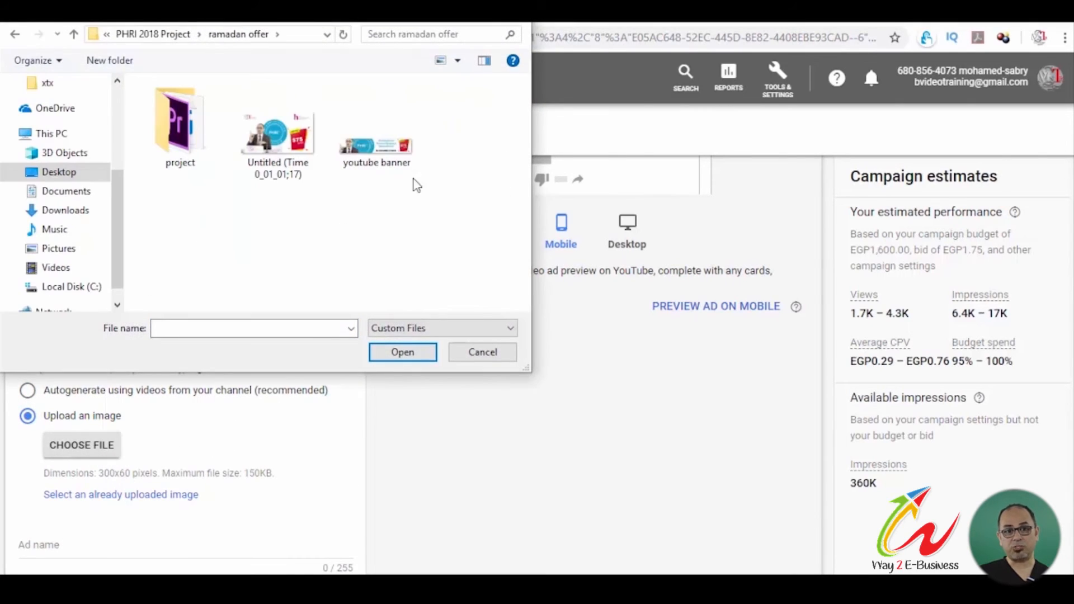
pyautogui.doubleClick(364, 152)
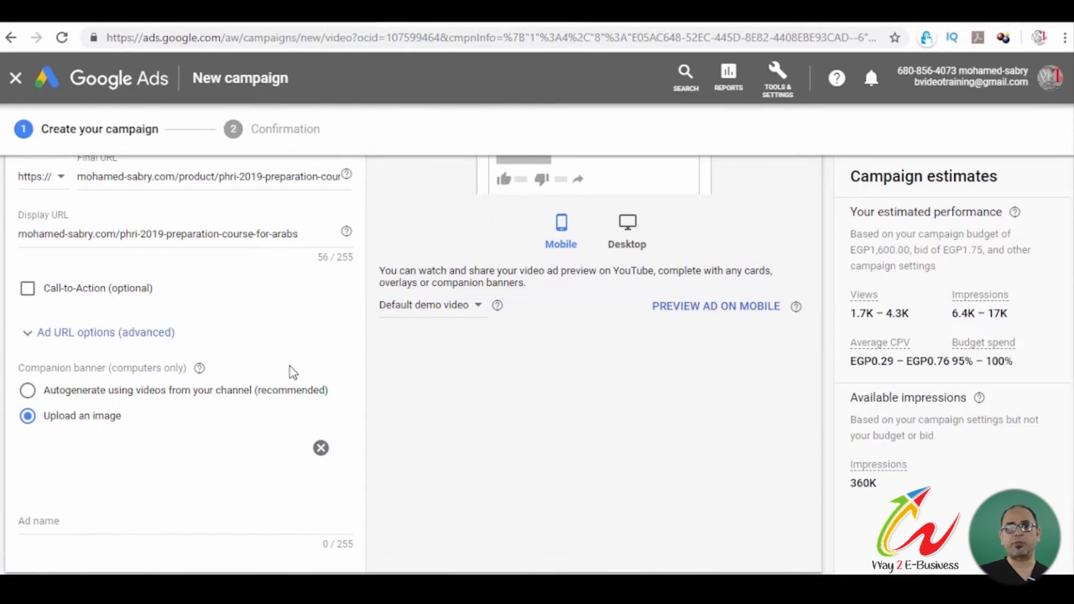
pyautogui.scroll(-2, 105, 392)
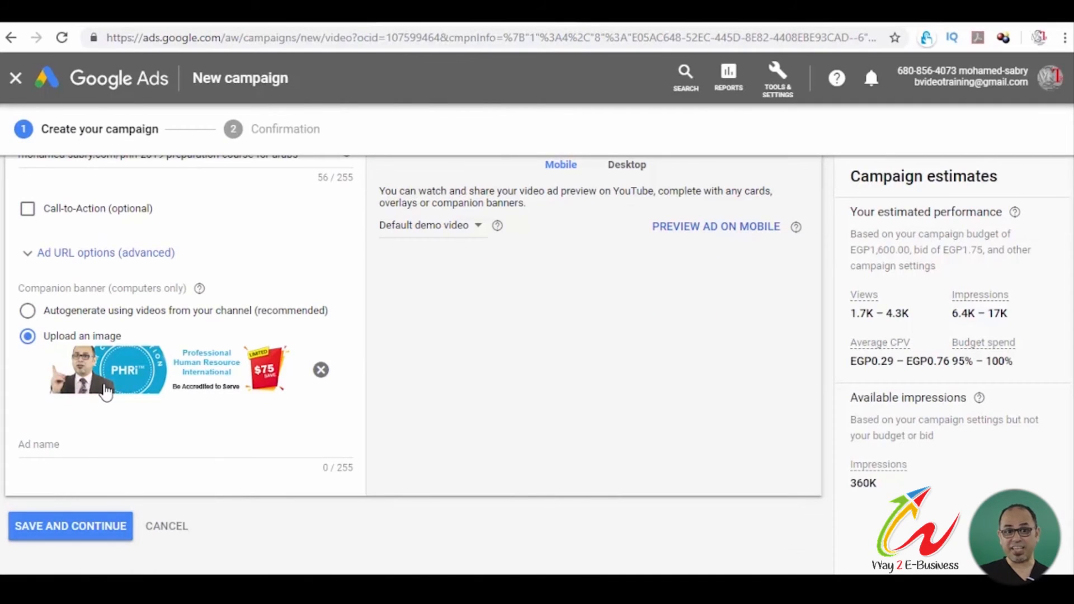
pyautogui.click(83, 445)
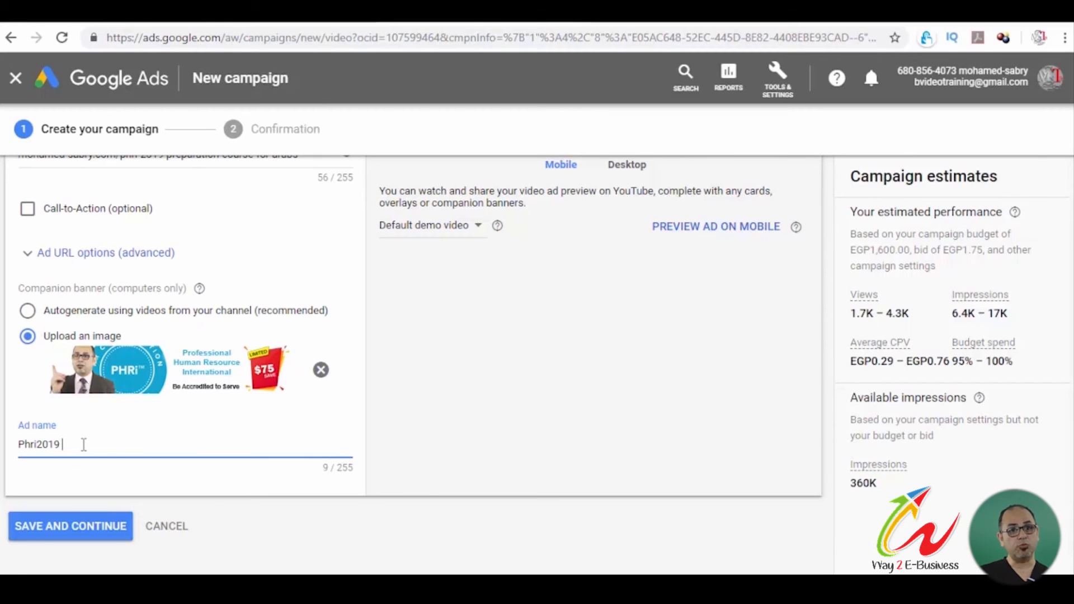
# Compare the desktop and mobile previews of the in-stream ad, checking the companion banner's placement on desktop
pyautogui.scroll(5, 84, 445)
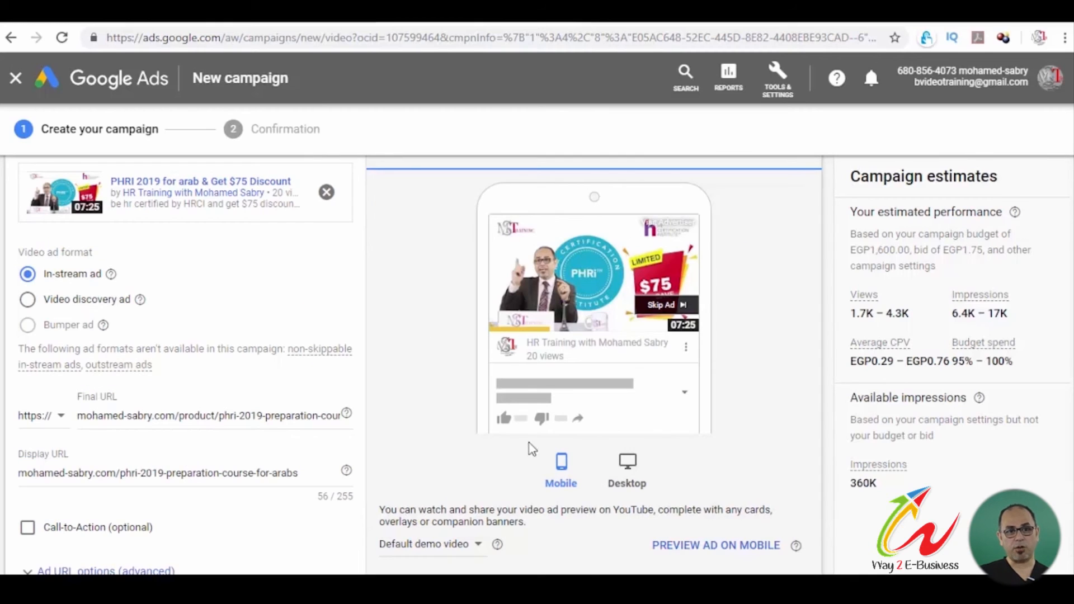
pyautogui.click(629, 470)
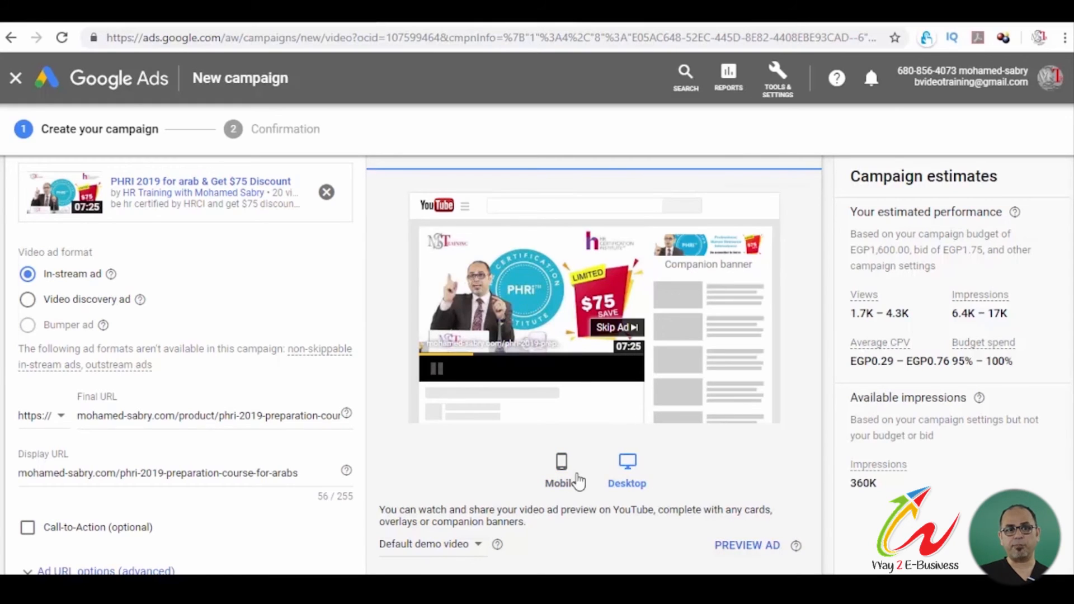
pyautogui.click(561, 467)
pyautogui.click(626, 464)
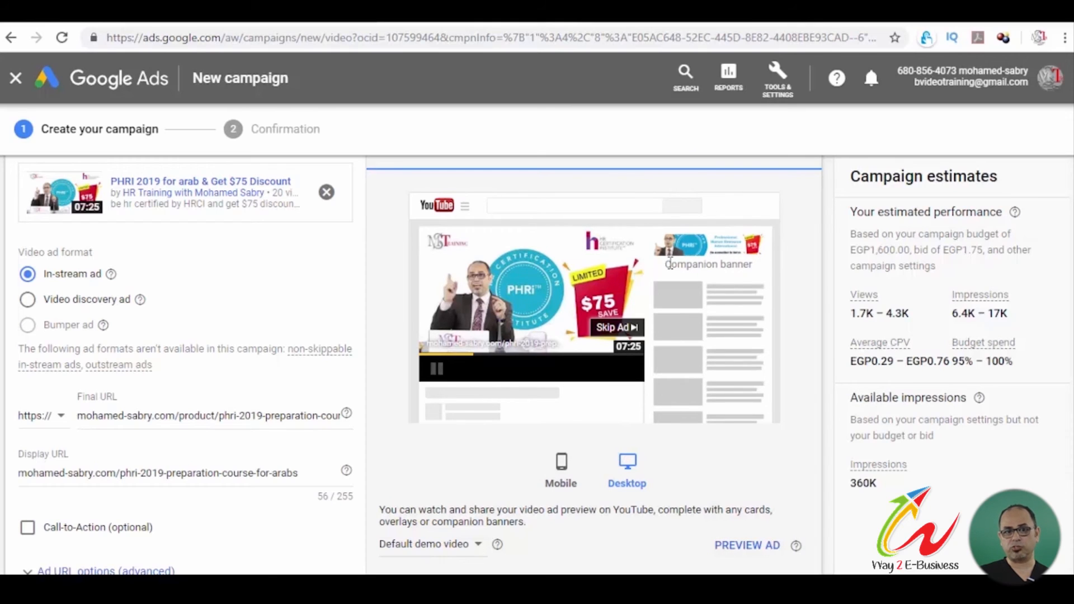
# Review the completed ad settings and save the new campaign to continue to confirmation
pyautogui.scroll(-7, 290, 347)
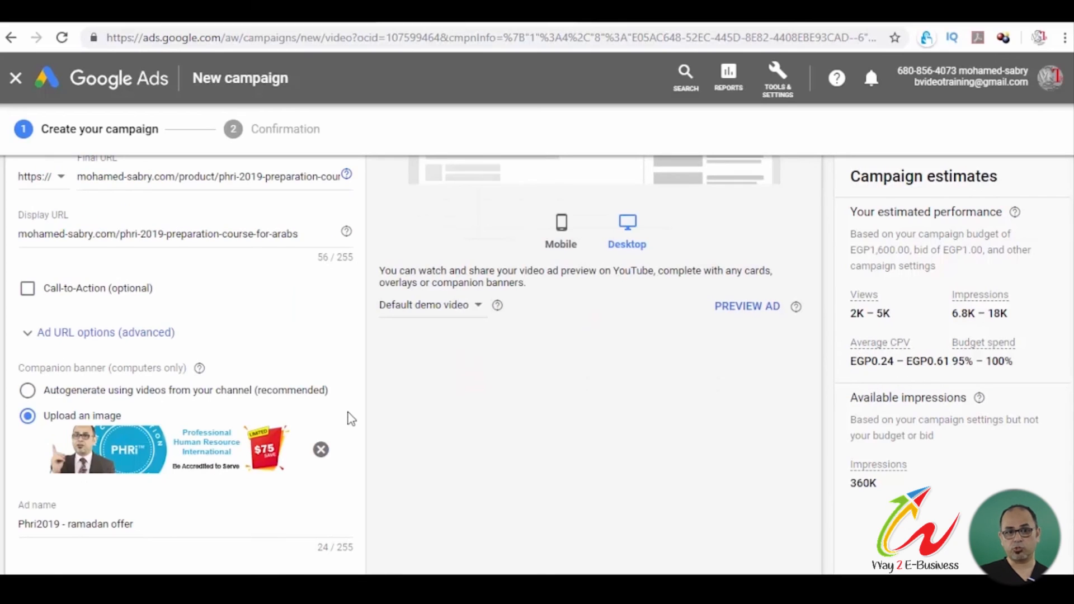
pyautogui.scroll(2, 350, 412)
pyautogui.scroll(-4, 422, 419)
pyautogui.scroll(-1, 425, 420)
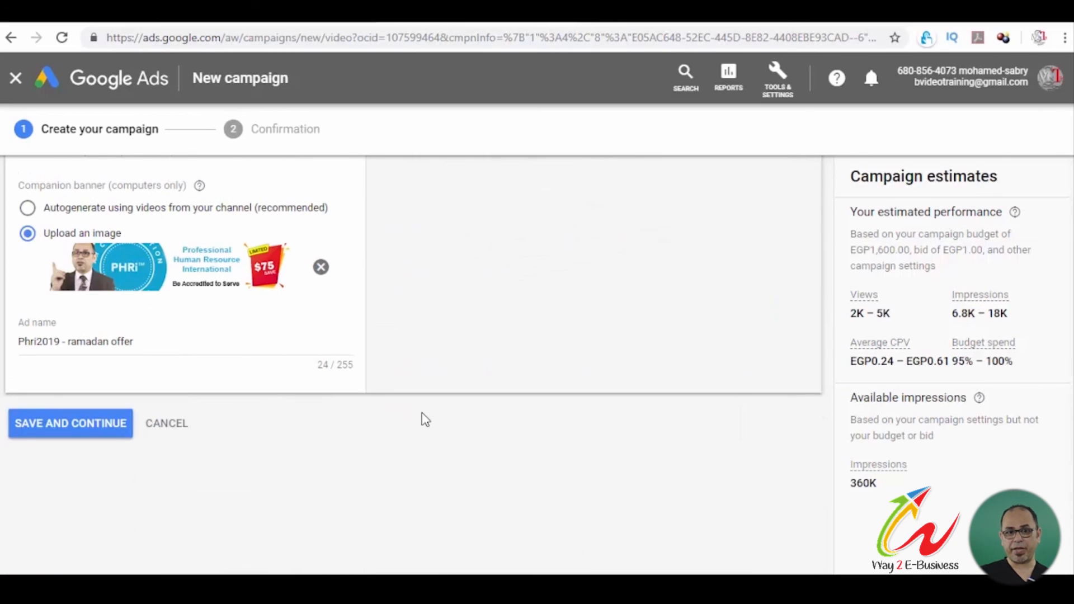
pyautogui.click(83, 428)
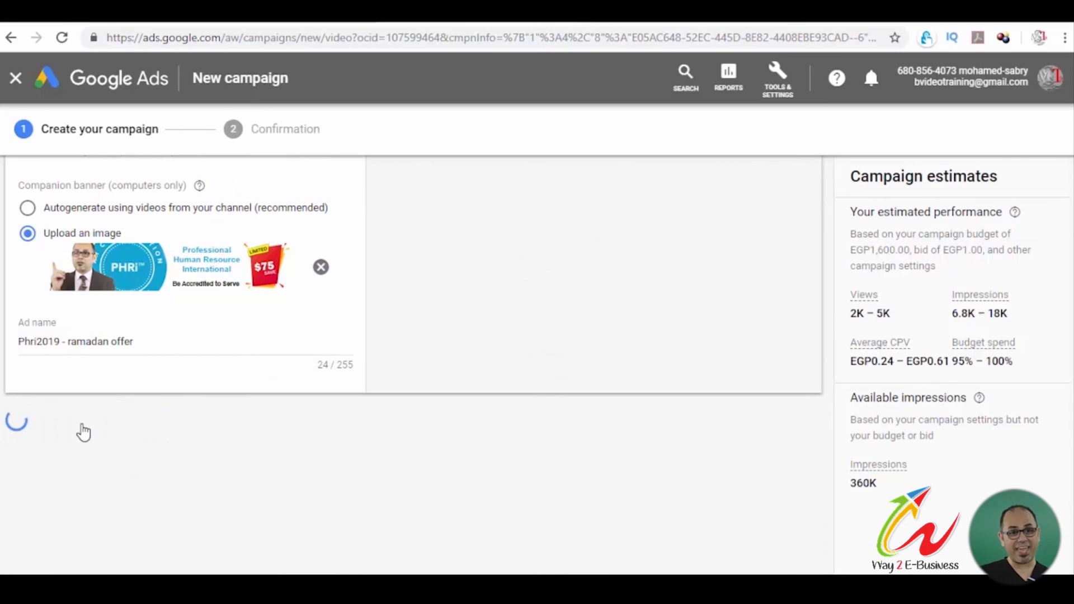